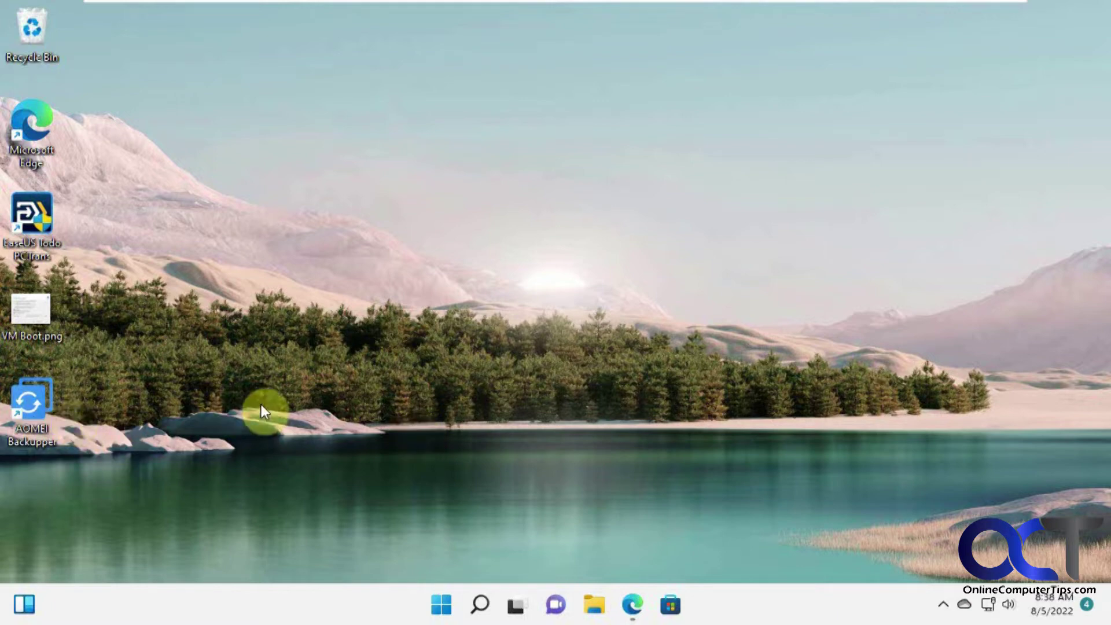
# Step: Bring back the AOMEI Standard/Professional/Workstation comparison table and scroll down to its Backup rows
pyautogui.click(636, 606)
pyautogui.scroll(6, 713, 474)
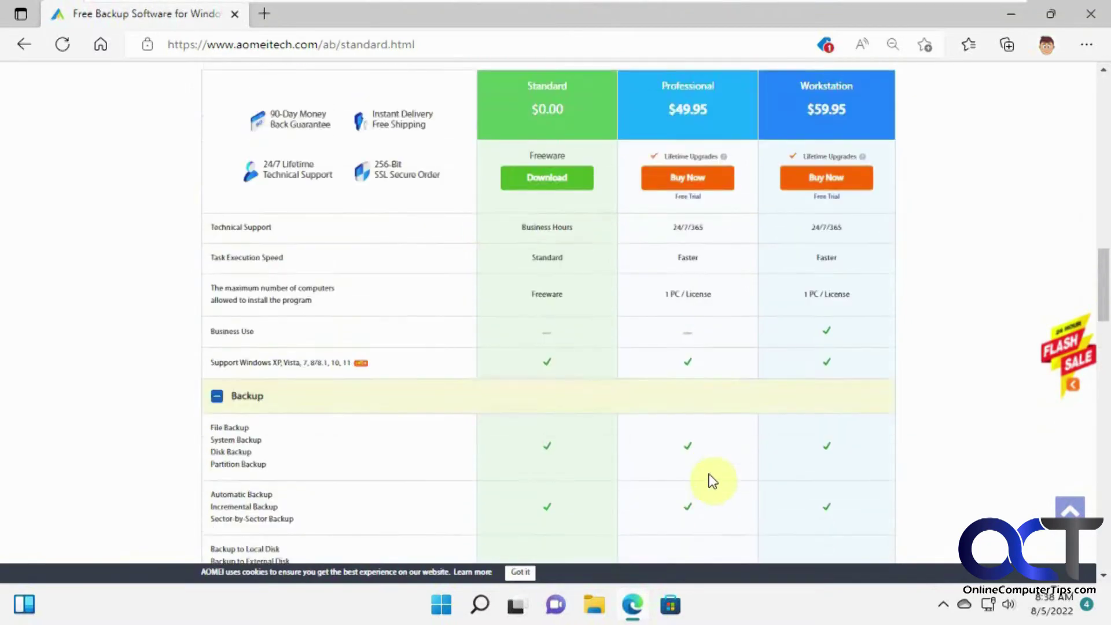
pyautogui.scroll(5, 712, 482)
pyautogui.scroll(-4, 709, 478)
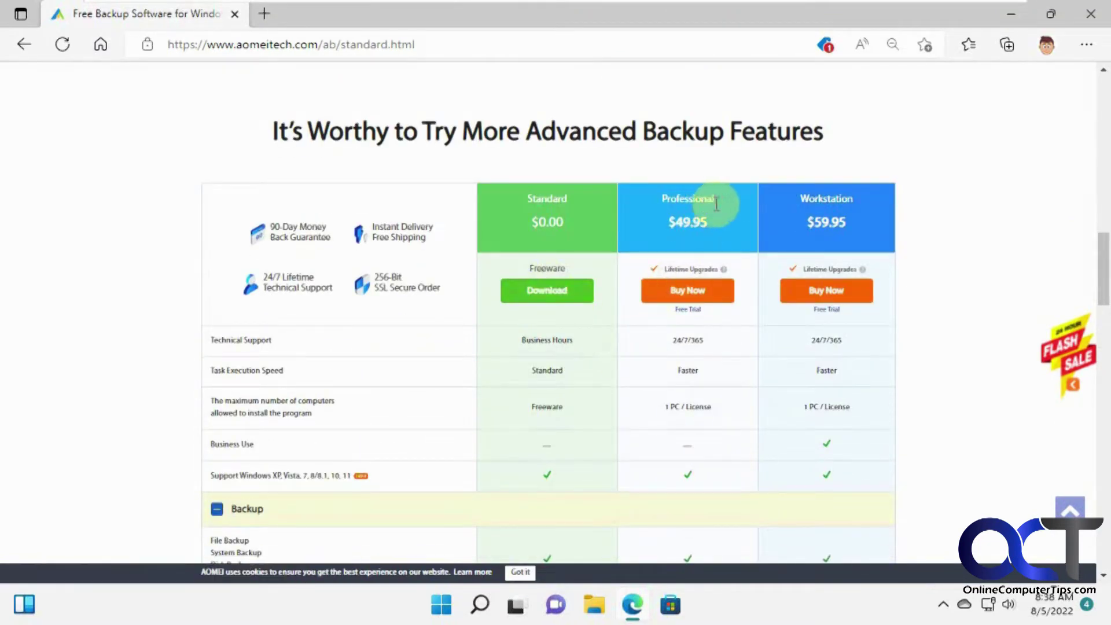
pyautogui.scroll(-4, 735, 476)
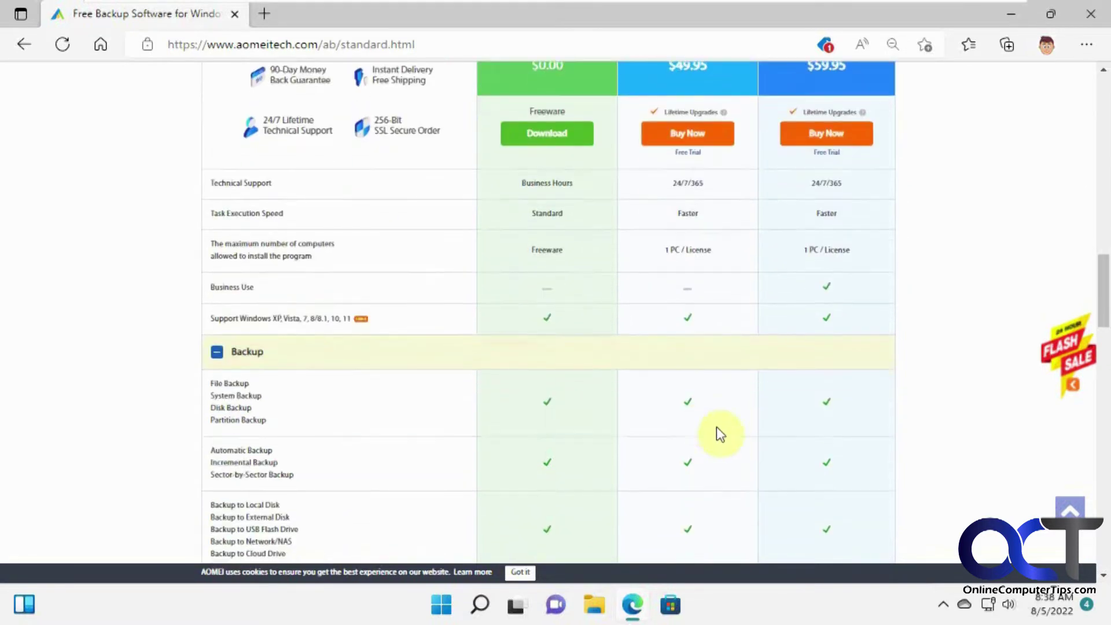
pyautogui.scroll(-1, 727, 442)
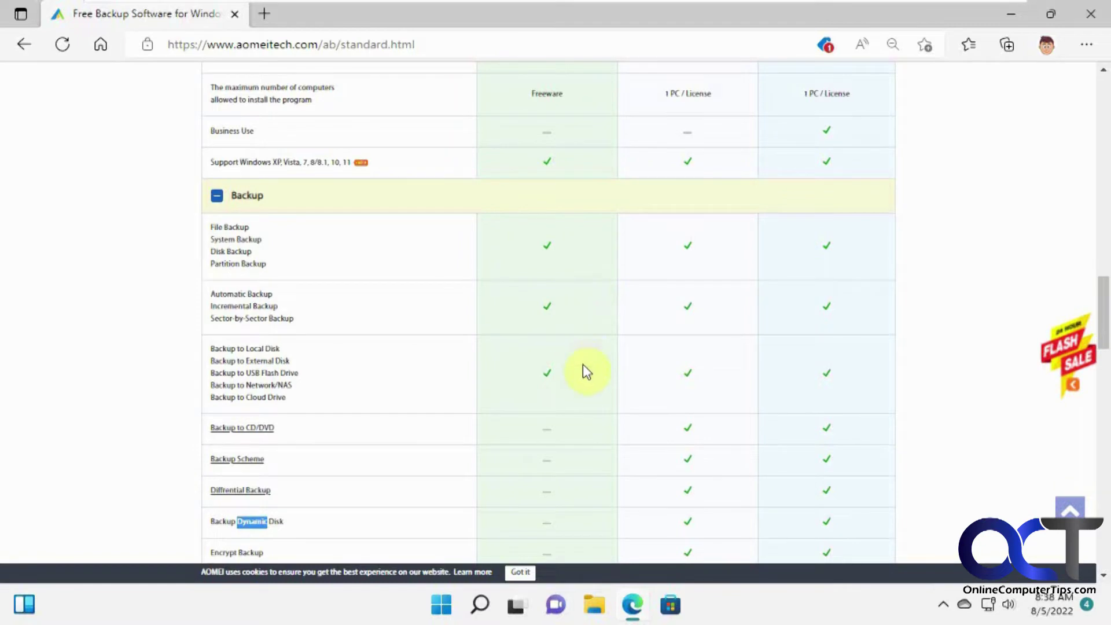
pyautogui.scroll(-1, 585, 372)
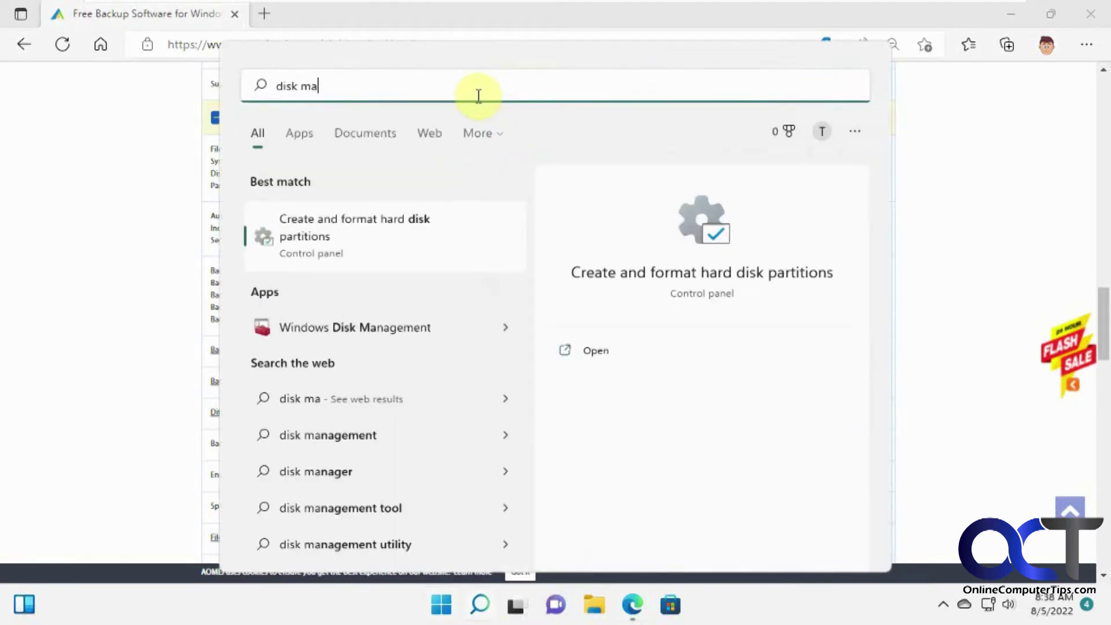
# Step: Open Disk Management, inspect Disk 1's options, then close it
pyautogui.click(377, 224)
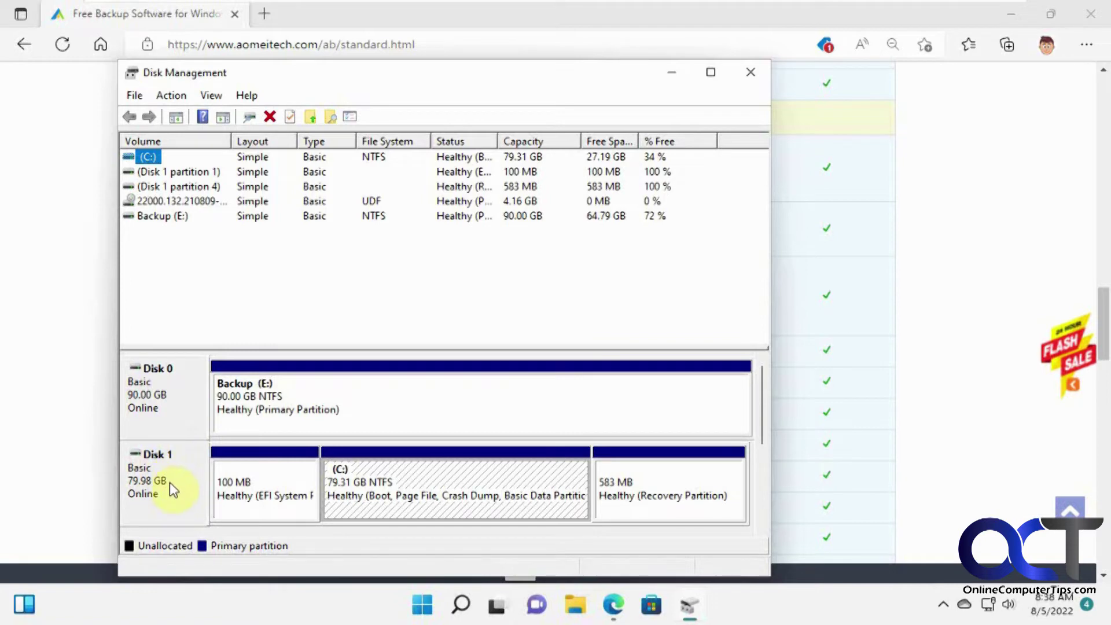
pyautogui.rightClick(169, 481)
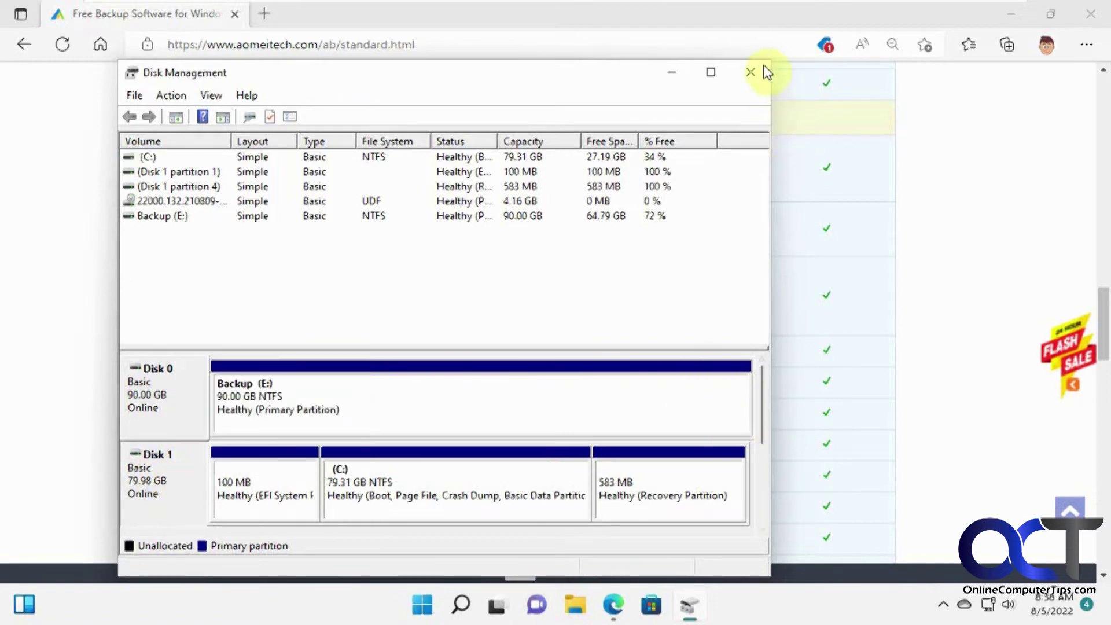
pyautogui.click(751, 72)
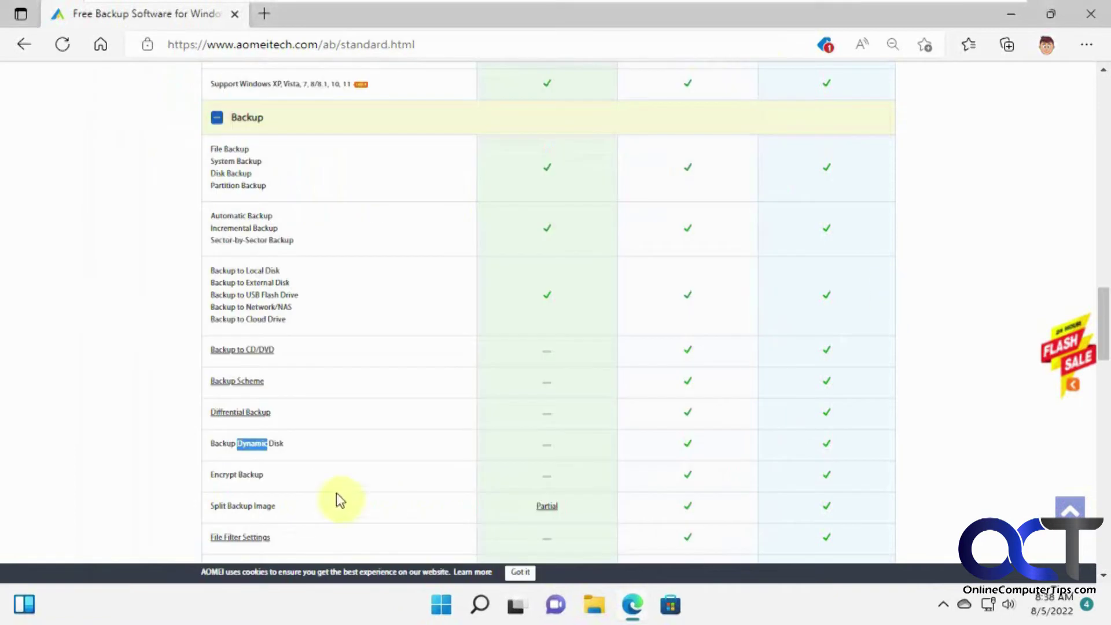
# Step: Scroll the AOMEI page back up and minimize Edge to reveal the desktop
pyautogui.scroll(1, 434, 454)
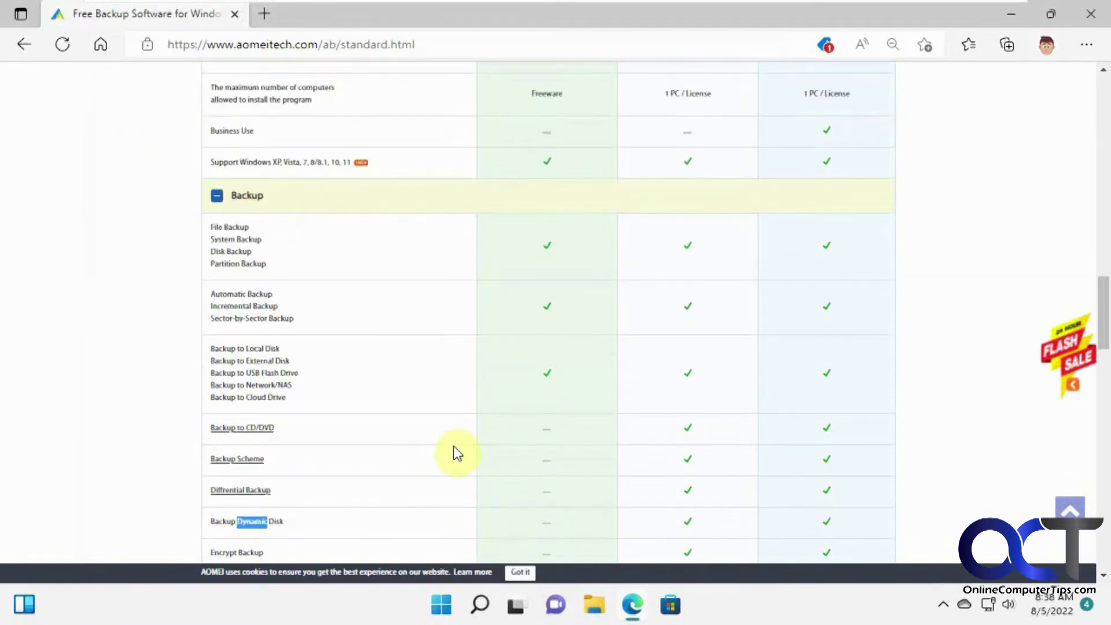
pyautogui.scroll(2, 463, 452)
pyautogui.scroll(3, 628, 451)
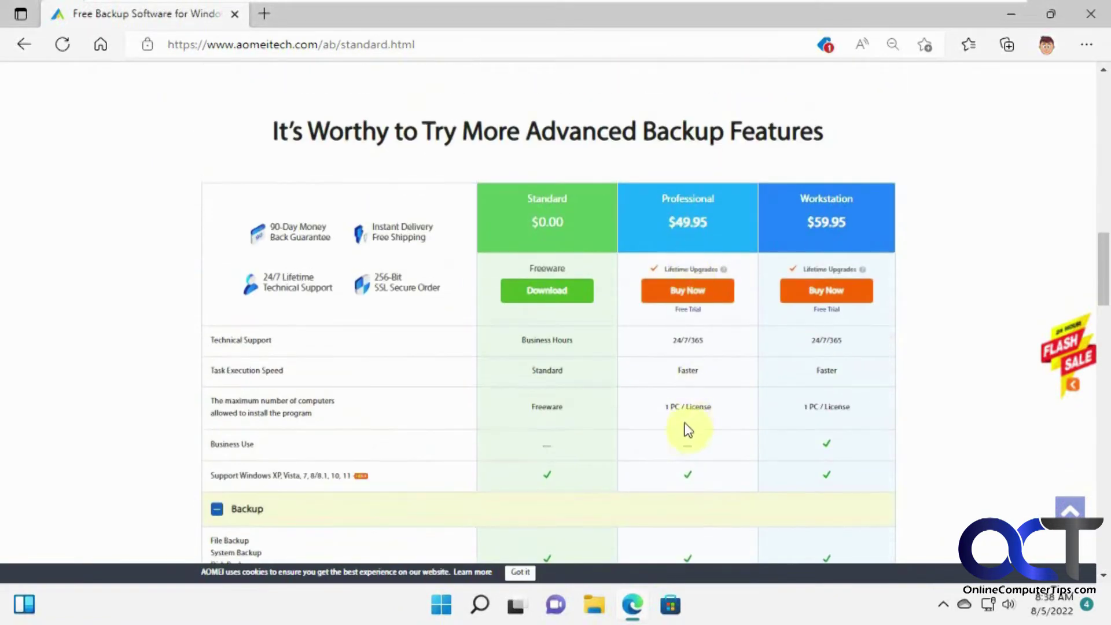
pyautogui.click(1010, 12)
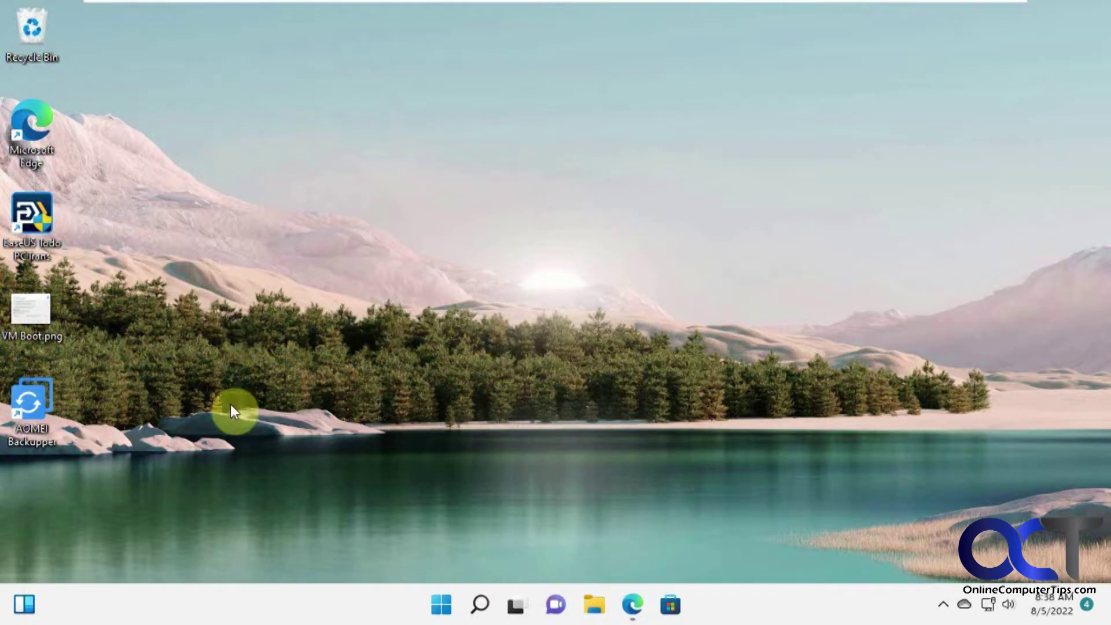
# Step: Launch AOMEI Backupper with admin approval and show the actions menu for System Backup(1)
pyautogui.doubleClick(23, 400)
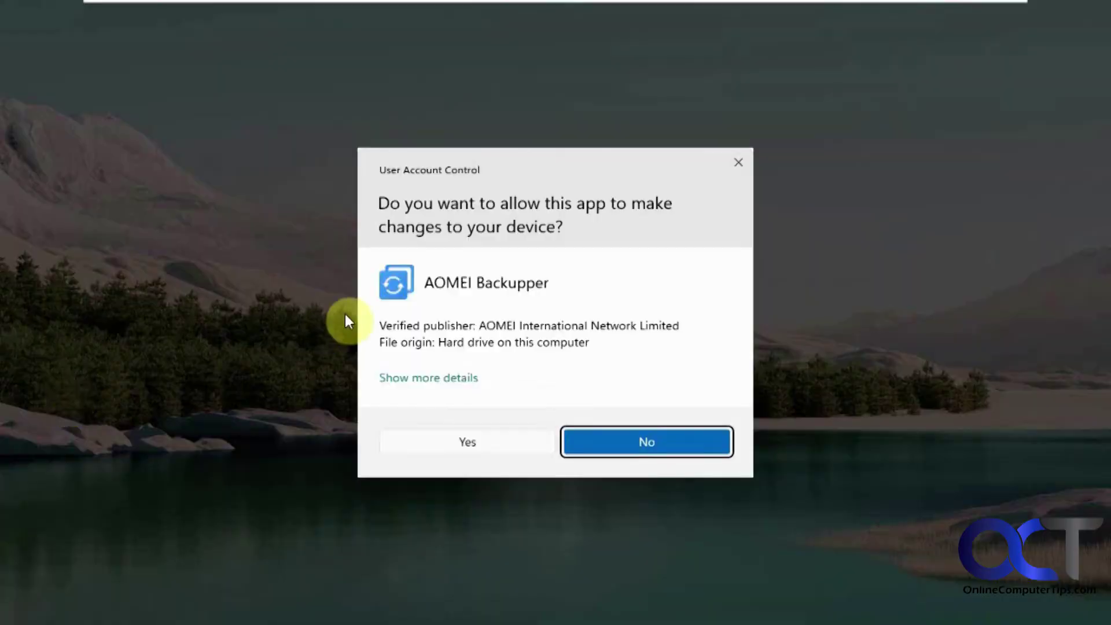
pyautogui.click(478, 439)
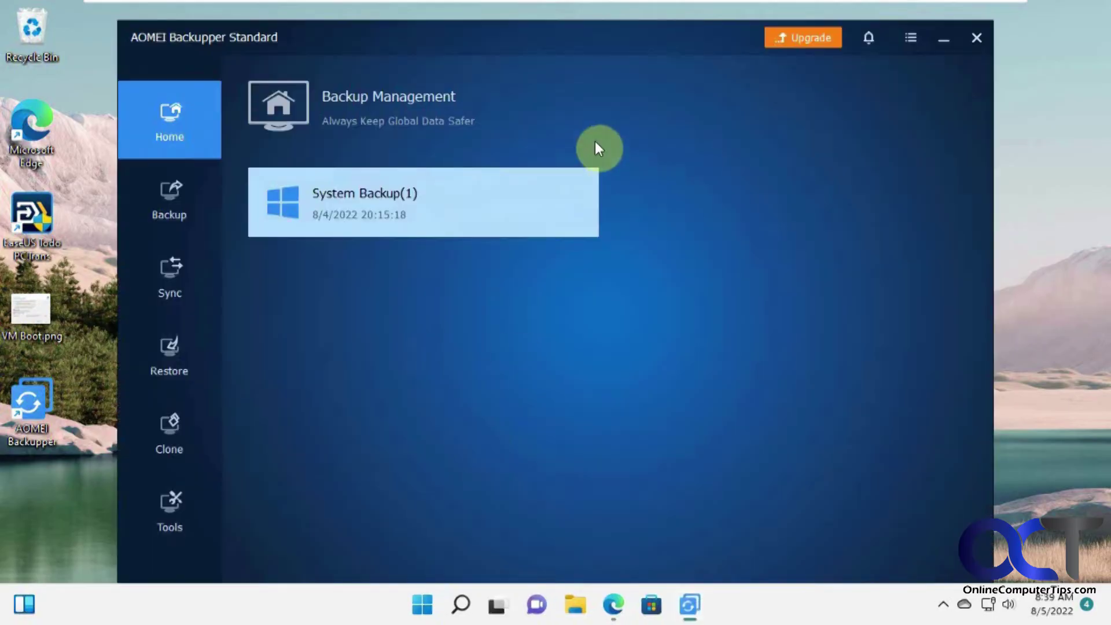
pyautogui.moveTo(587, 41); pyautogui.dragTo(587, 25)
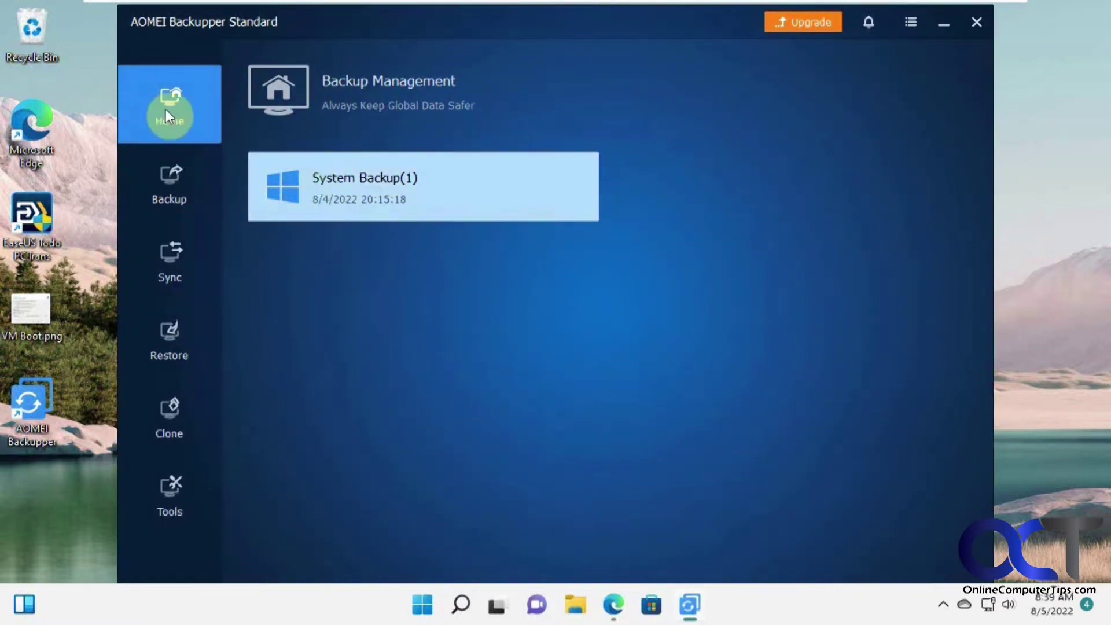
pyautogui.click(573, 187)
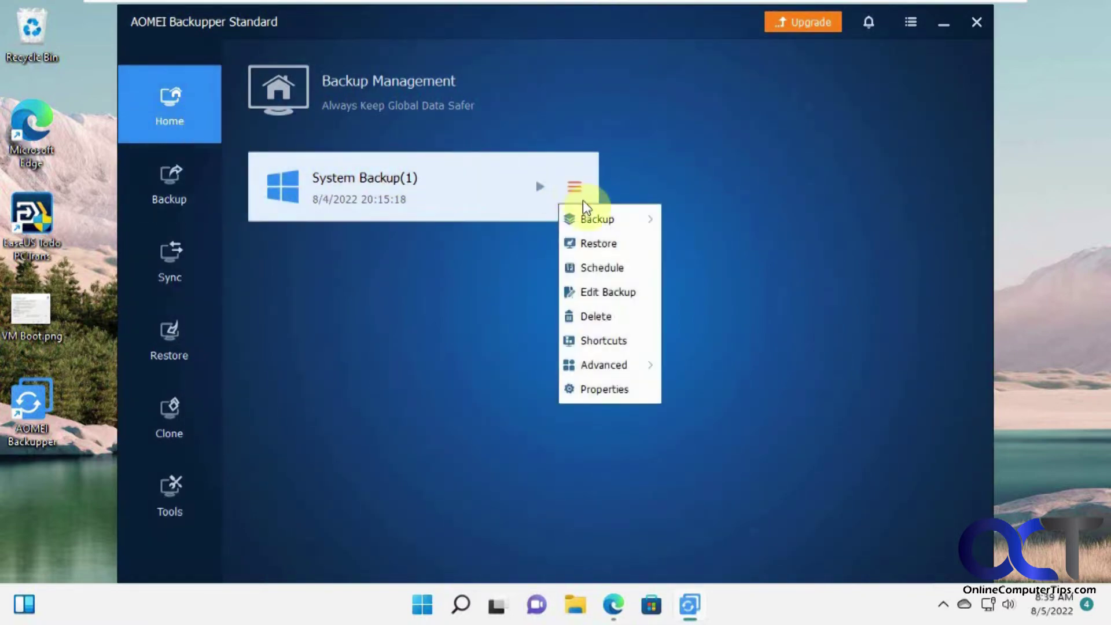
pyautogui.moveTo(593, 220)
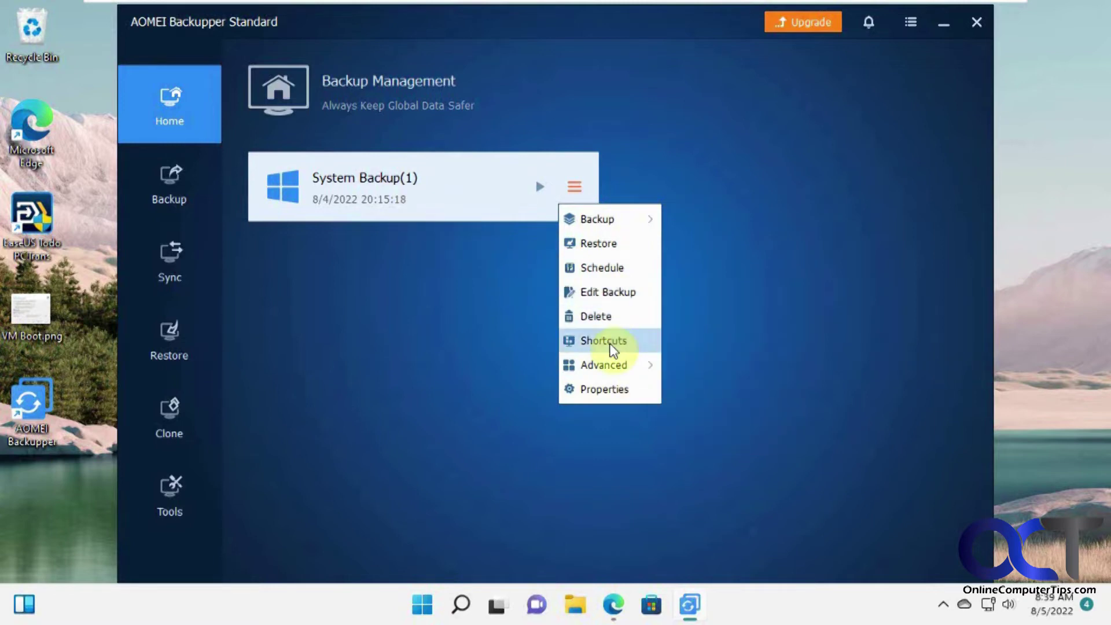
pyautogui.moveTo(607, 363)
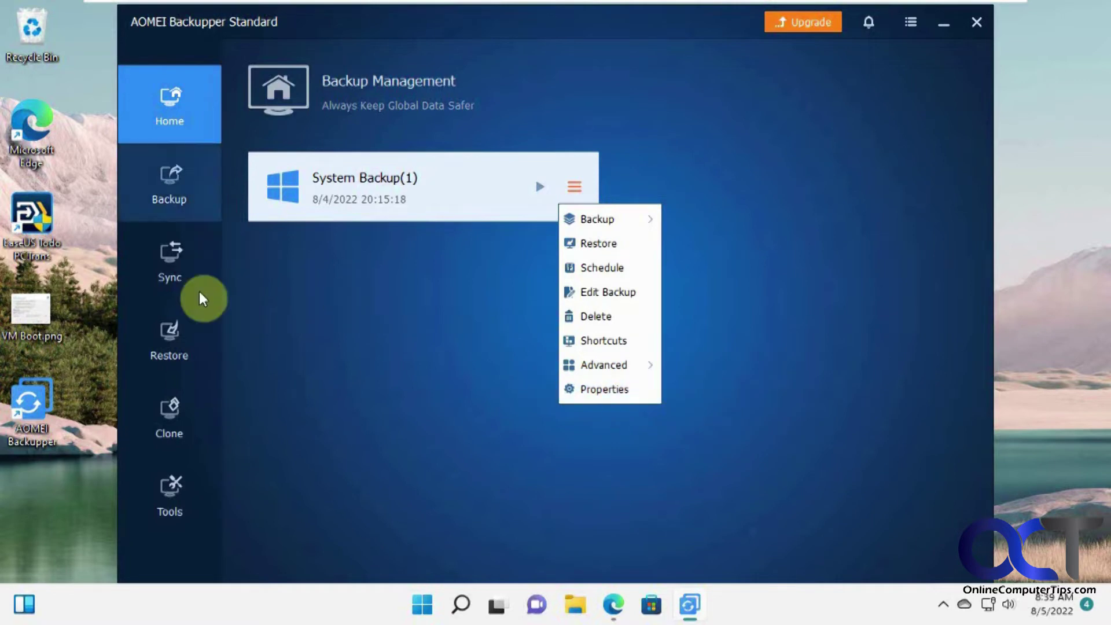
# Step: Browse the Tools, Clone (System Clone), Restore and Sync pages, finishing on Backup
pyautogui.click(180, 502)
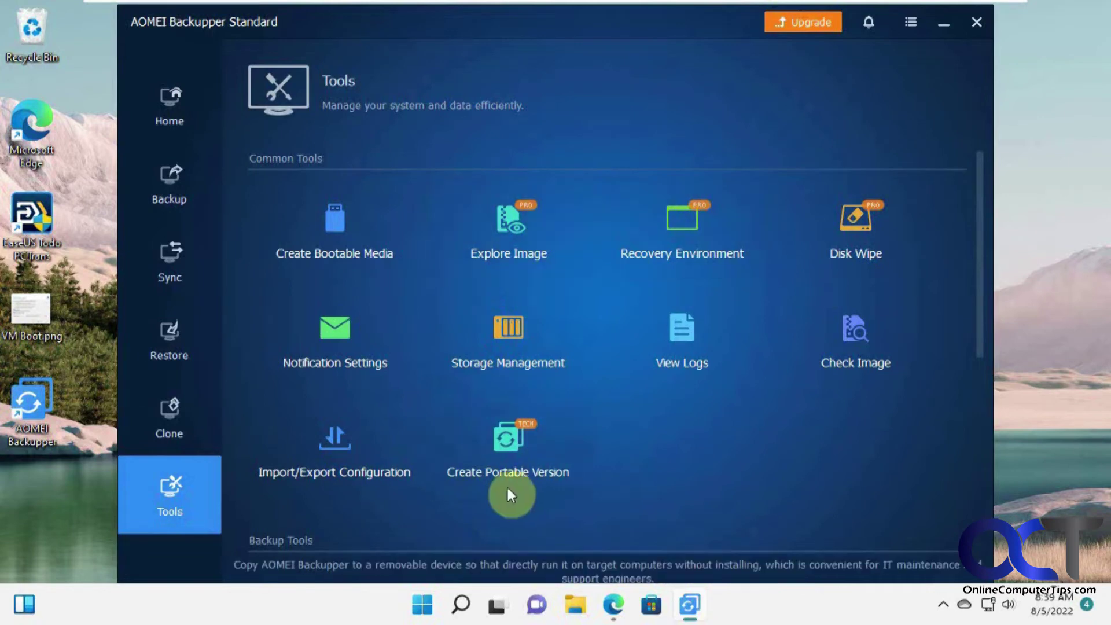
pyautogui.click(576, 605)
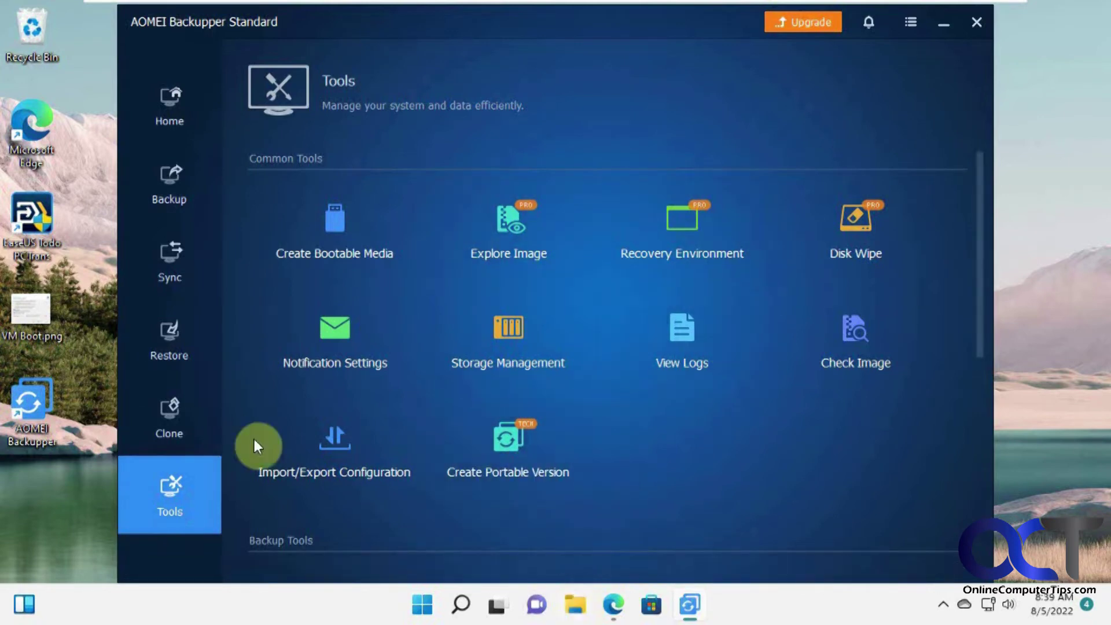
pyautogui.click(175, 422)
pyautogui.click(381, 197)
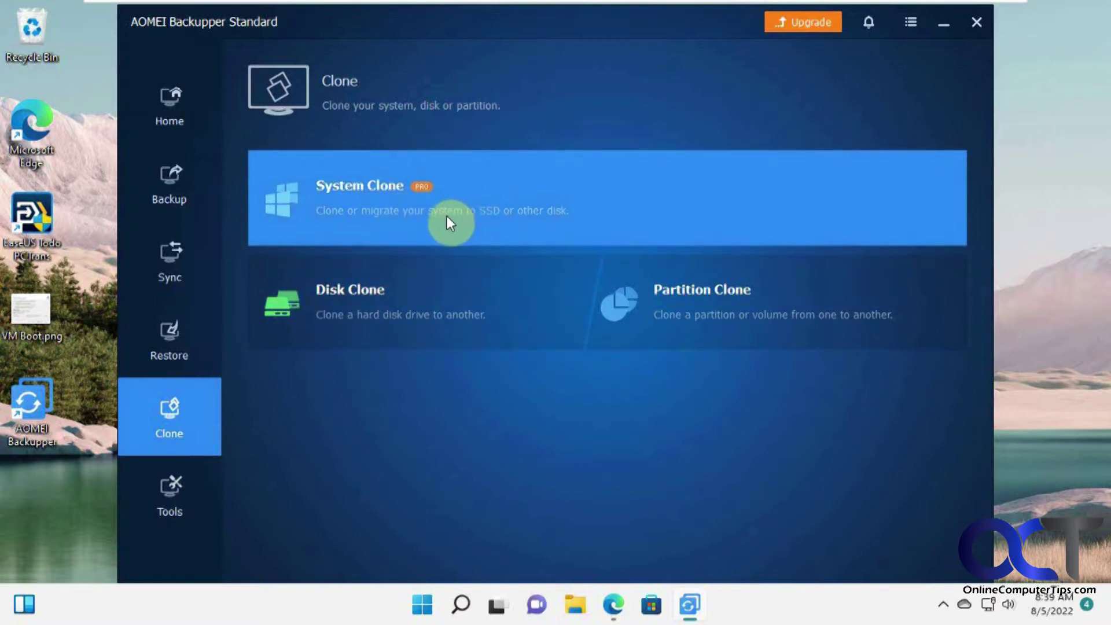
pyautogui.click(168, 342)
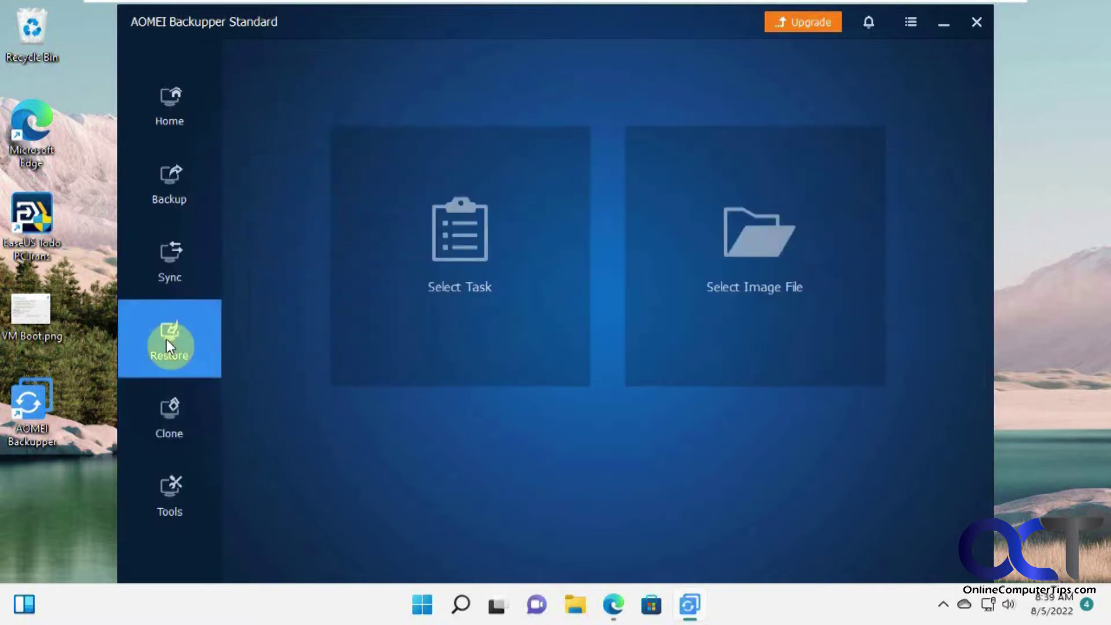
pyautogui.click(182, 269)
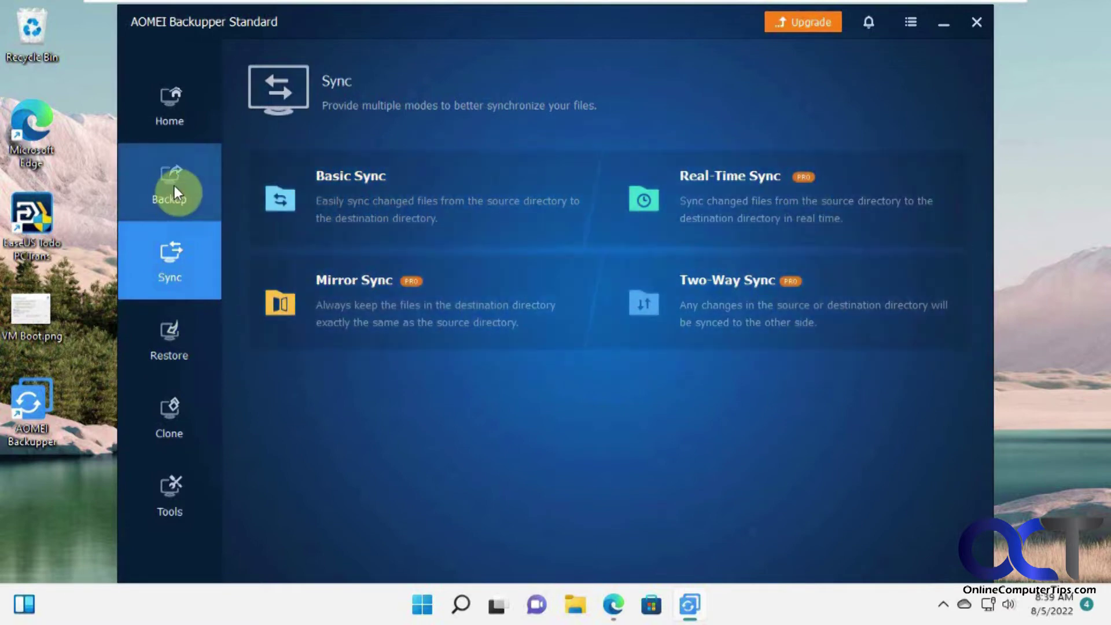
pyautogui.click(175, 187)
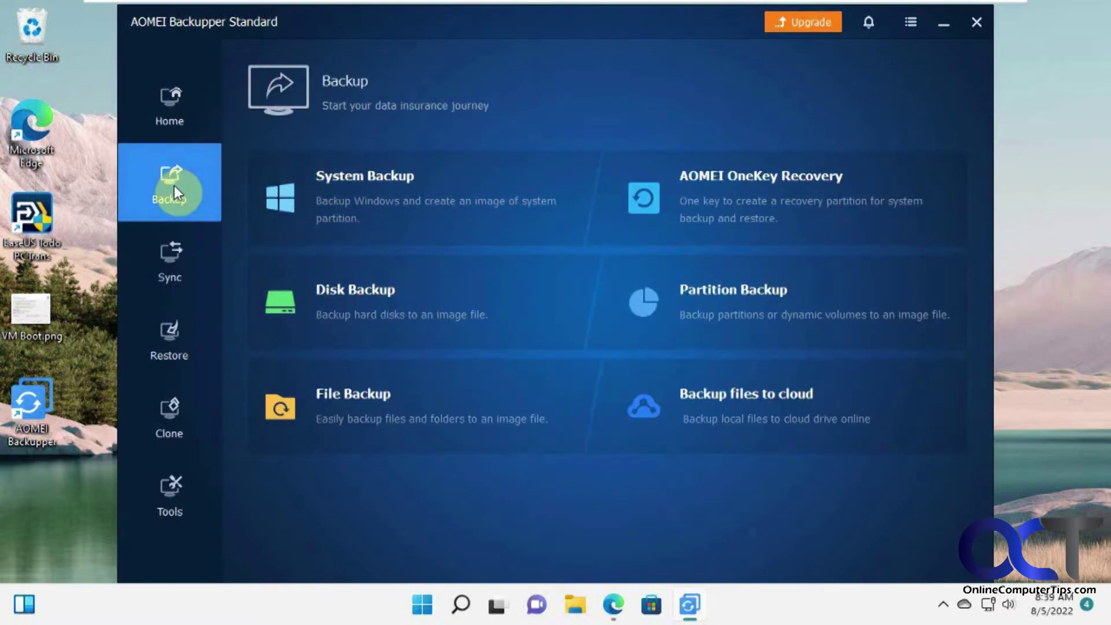
# Step: Open Backup (E:) in File Explorer and look inside the System Backup(1) folder
pyautogui.click(577, 605)
pyautogui.click(297, 456)
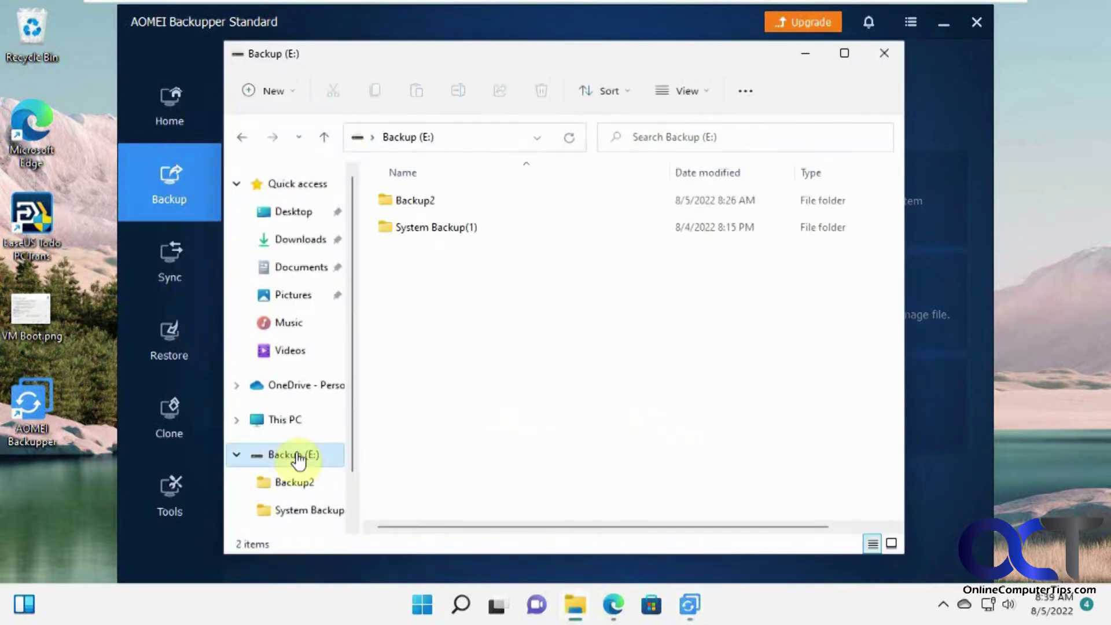
pyautogui.click(436, 233)
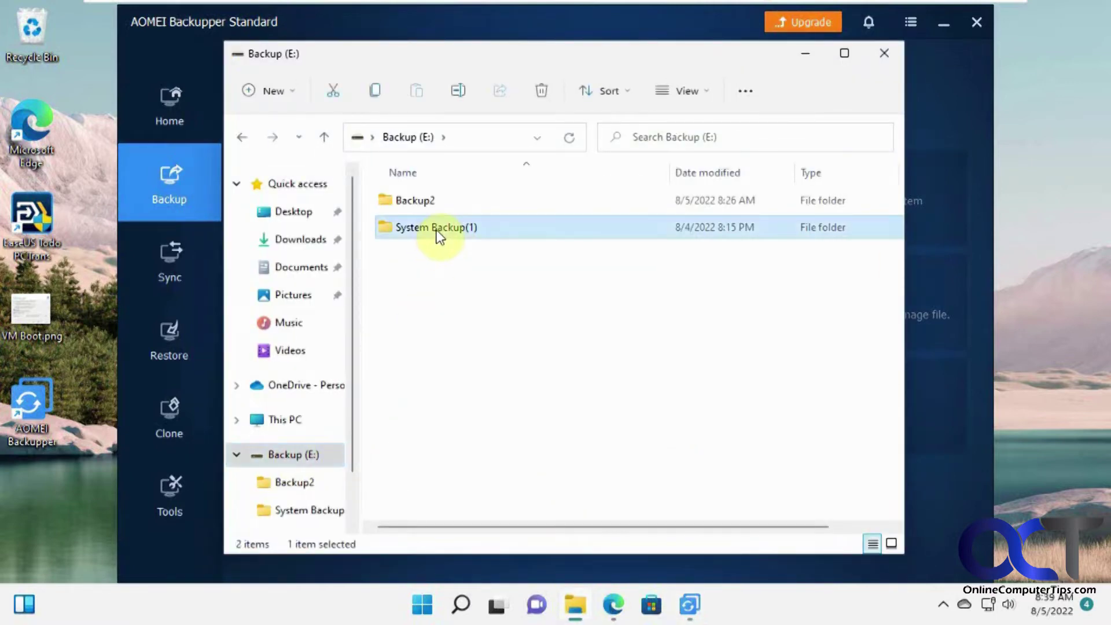
pyautogui.doubleClick(438, 231)
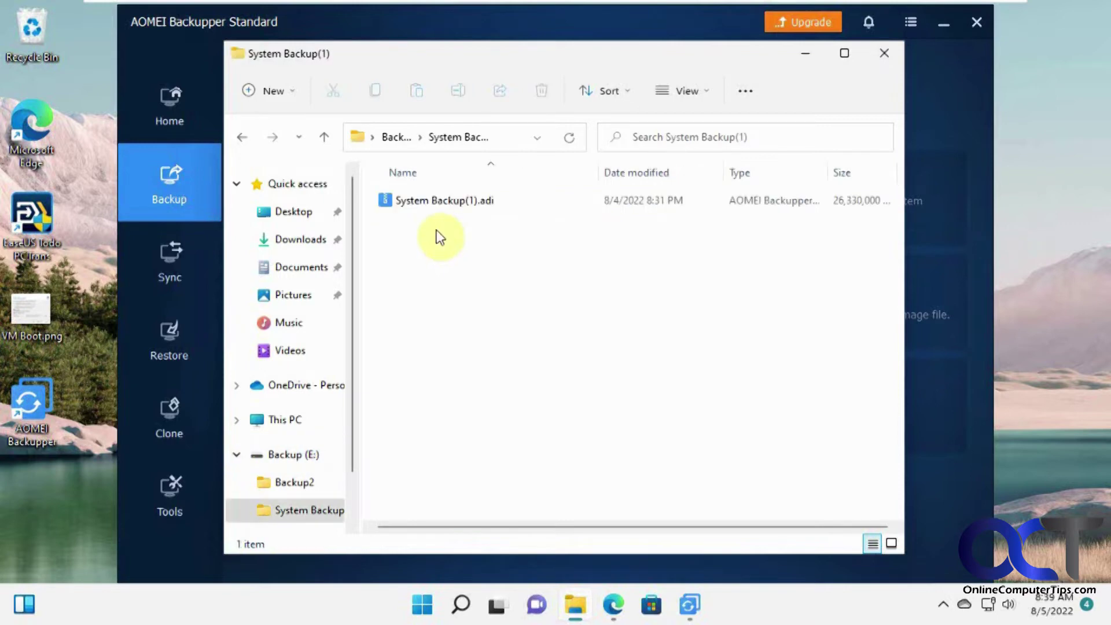
# Step: Confirm Backup2 is empty, delete it, and minimize File Explorer
pyautogui.click(243, 137)
pyautogui.doubleClick(419, 197)
pyautogui.click(242, 137)
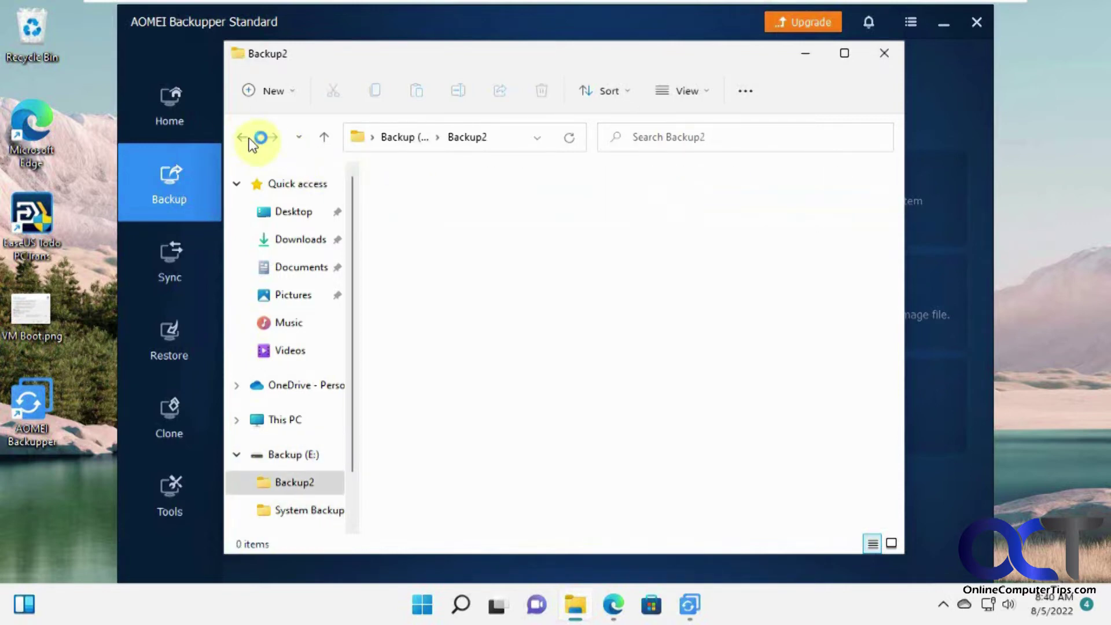
pyautogui.press('Delete')
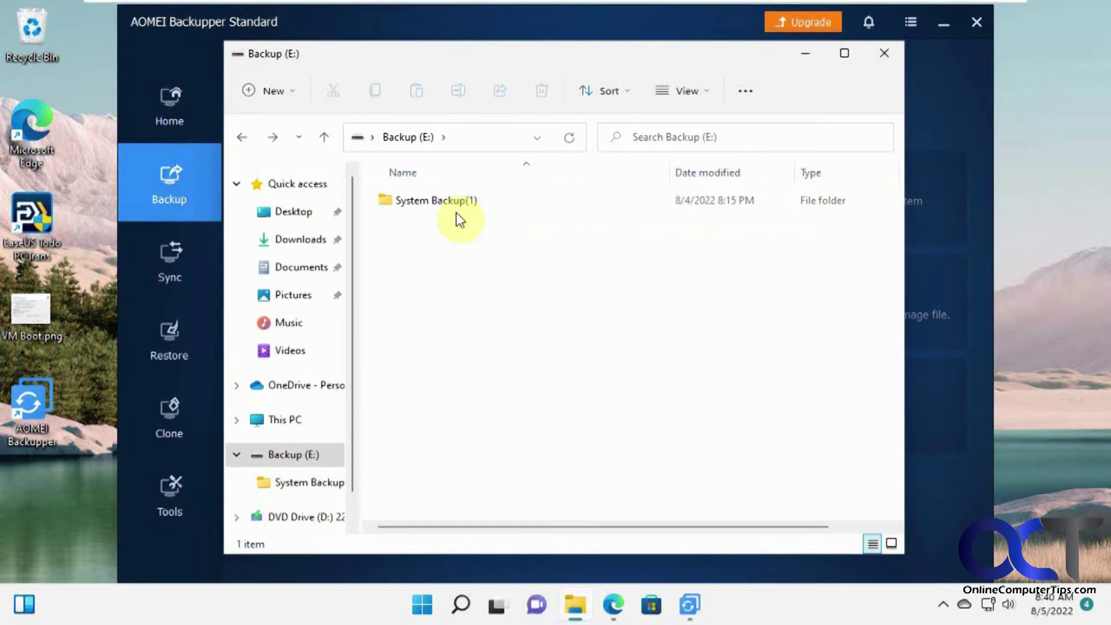
pyautogui.click(807, 53)
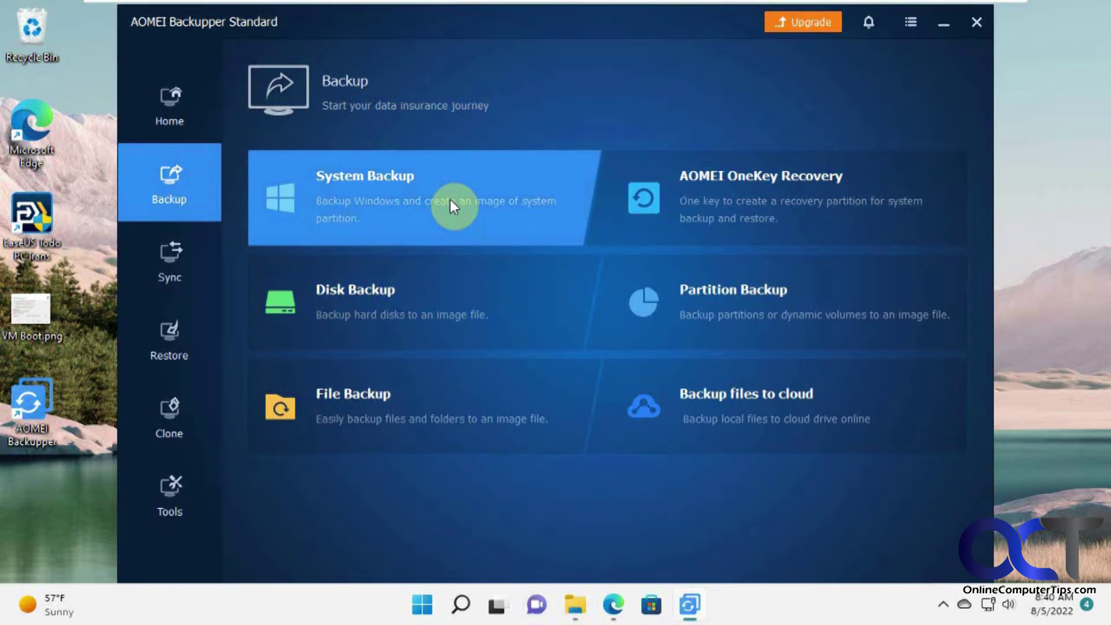
# Step: Start the System Backup(3) task, briefly checking the E: drive in File Explorer
pyautogui.click(450, 199)
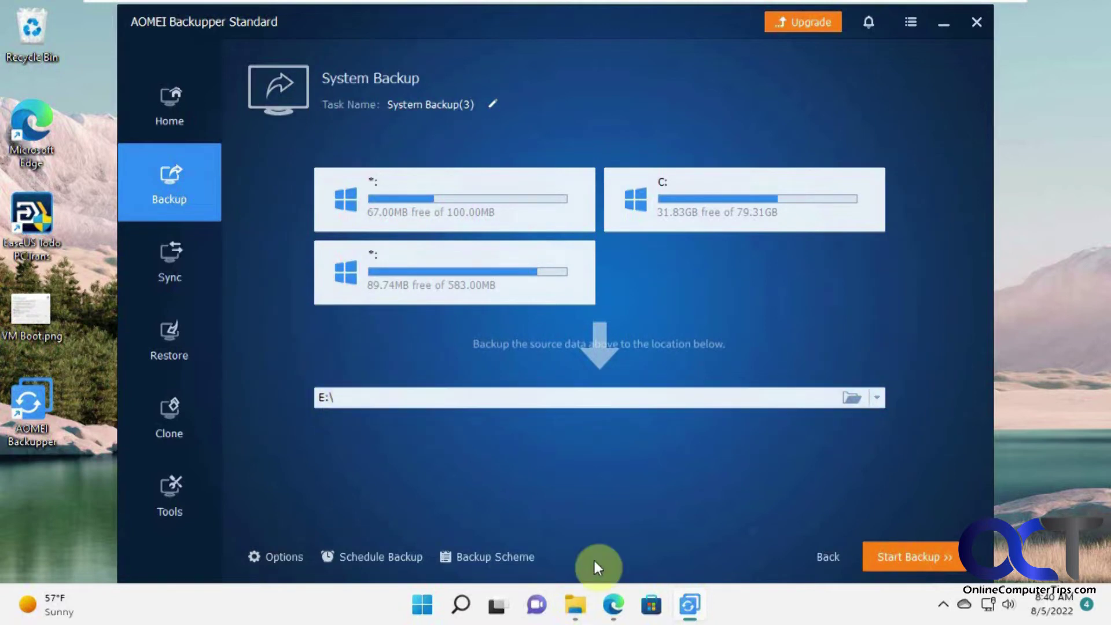
pyautogui.click(575, 610)
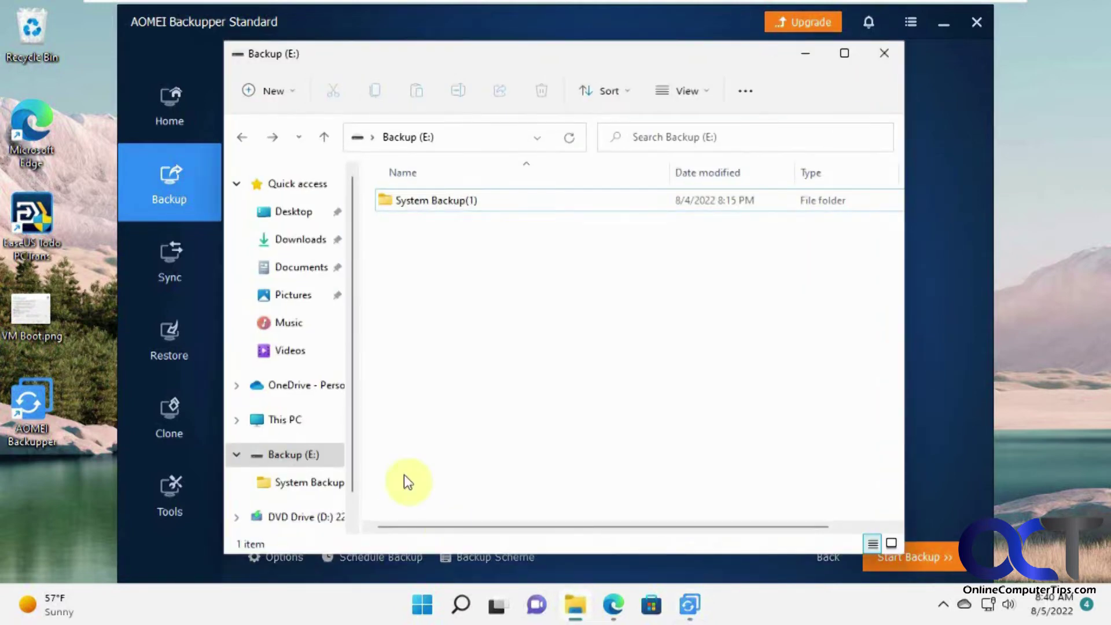
pyautogui.moveTo(440, 209)
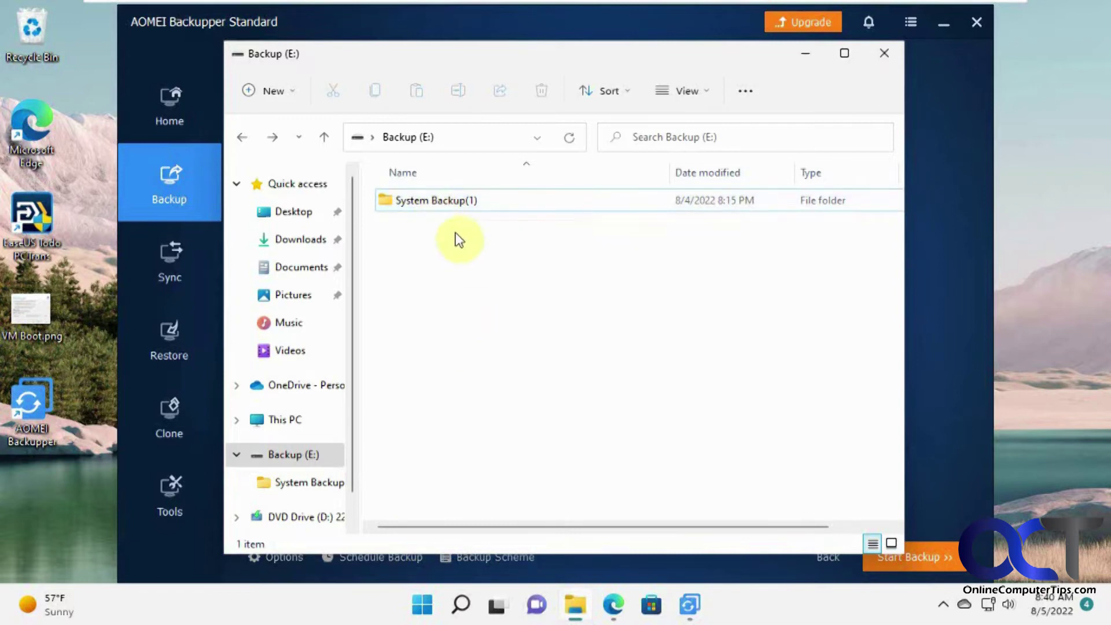
pyautogui.click(809, 61)
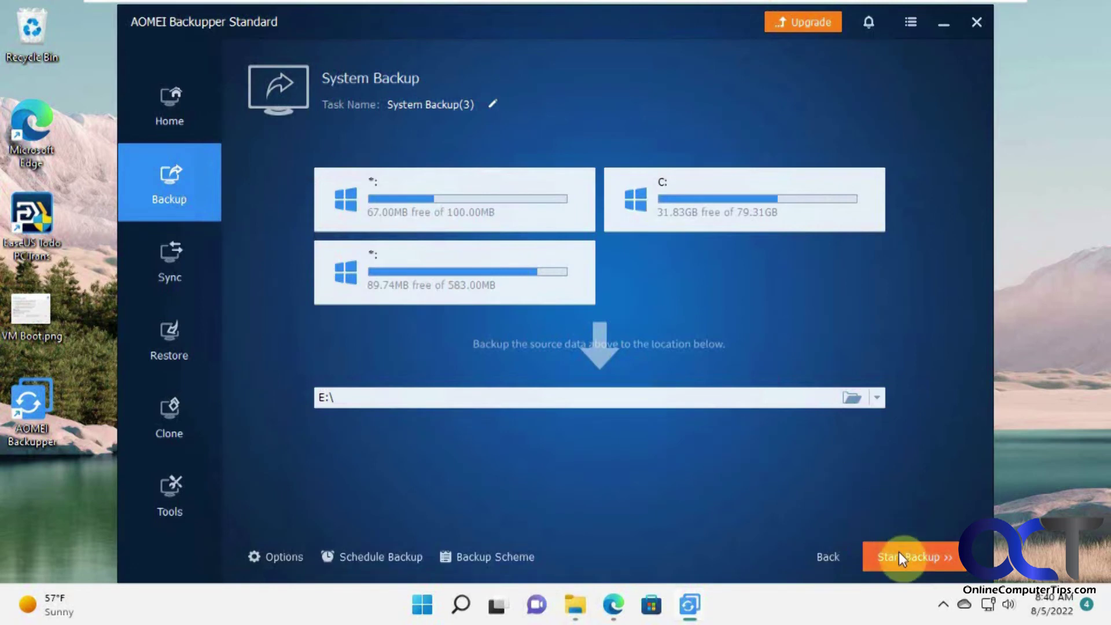
pyautogui.click(294, 557)
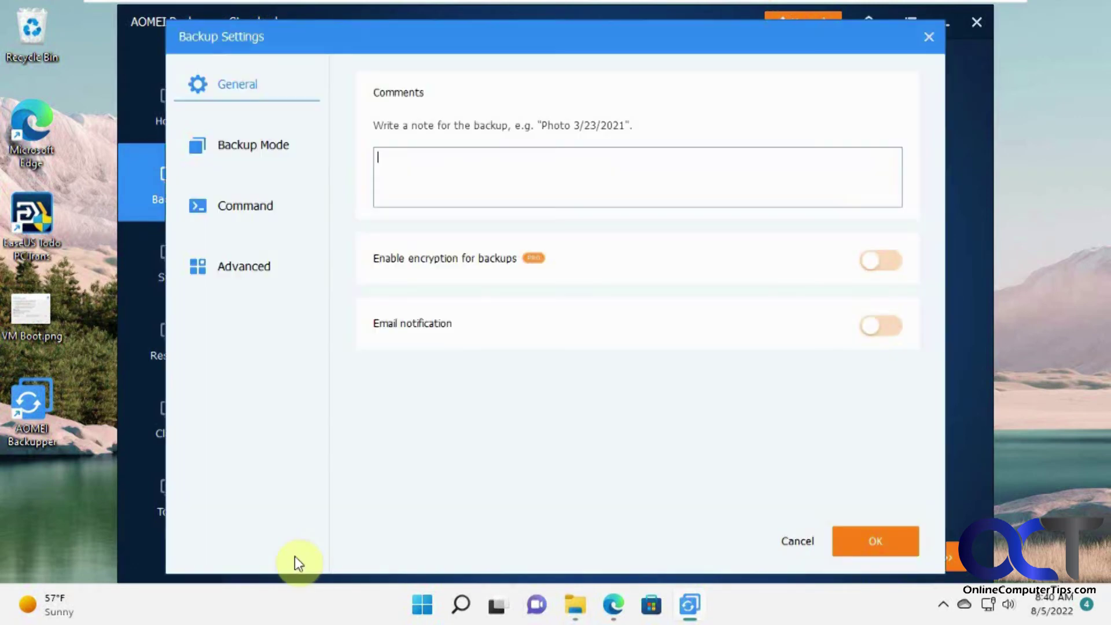
pyautogui.click(277, 148)
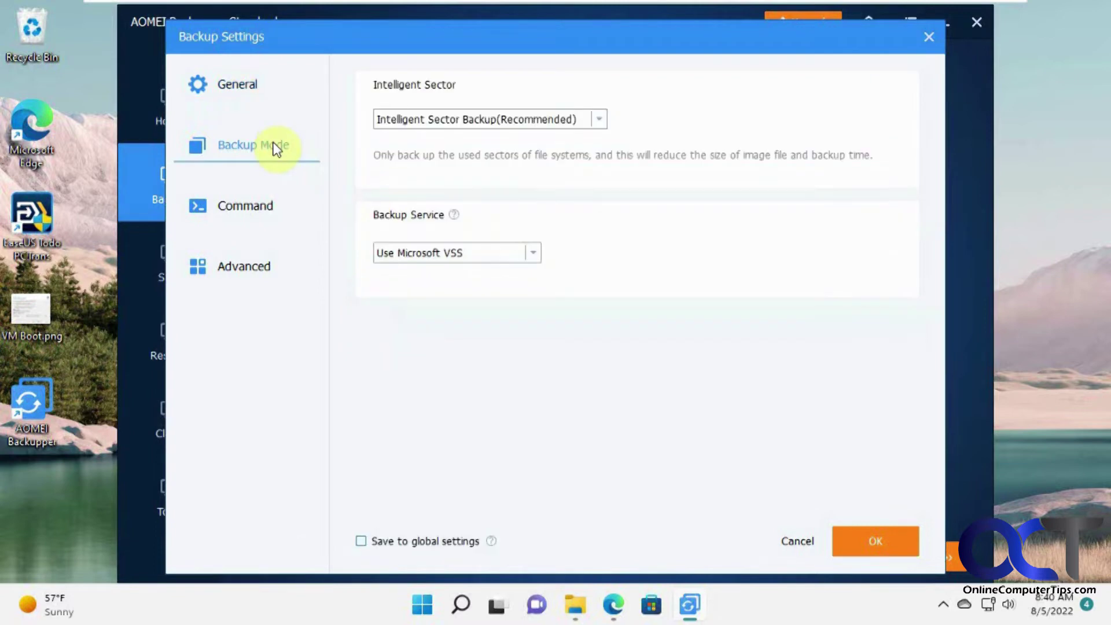
pyautogui.click(261, 205)
pyautogui.click(257, 273)
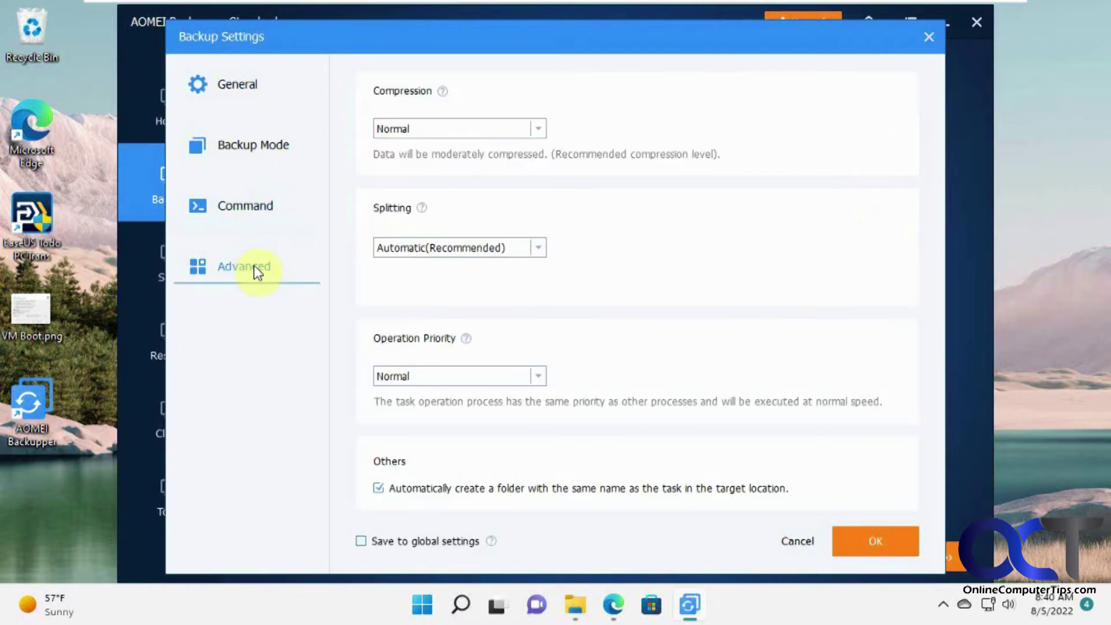
pyautogui.click(796, 541)
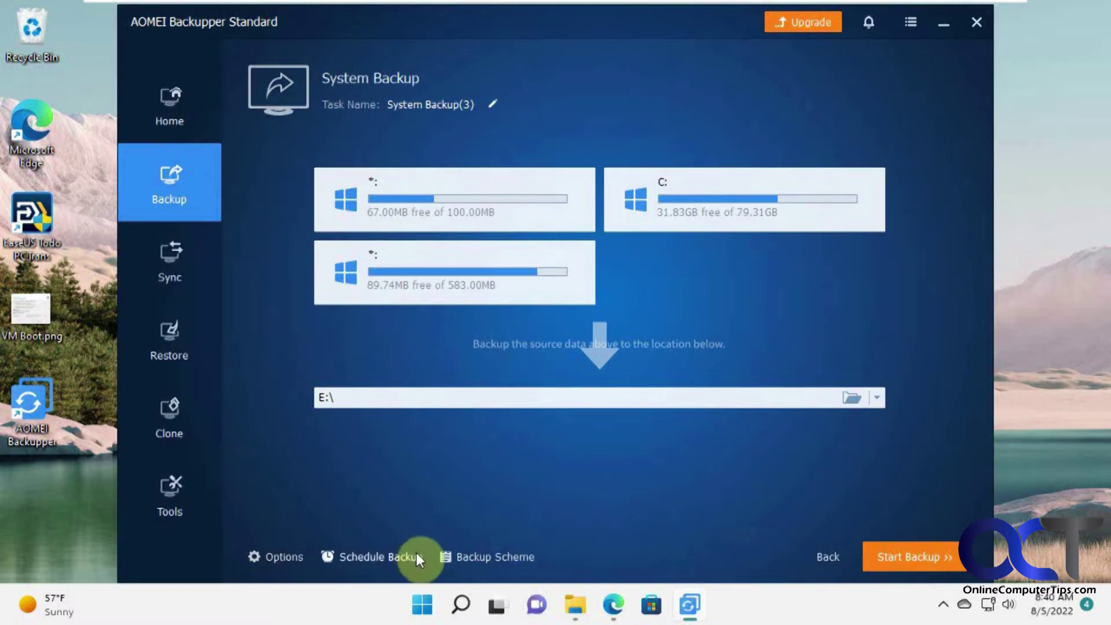
pyautogui.click(467, 558)
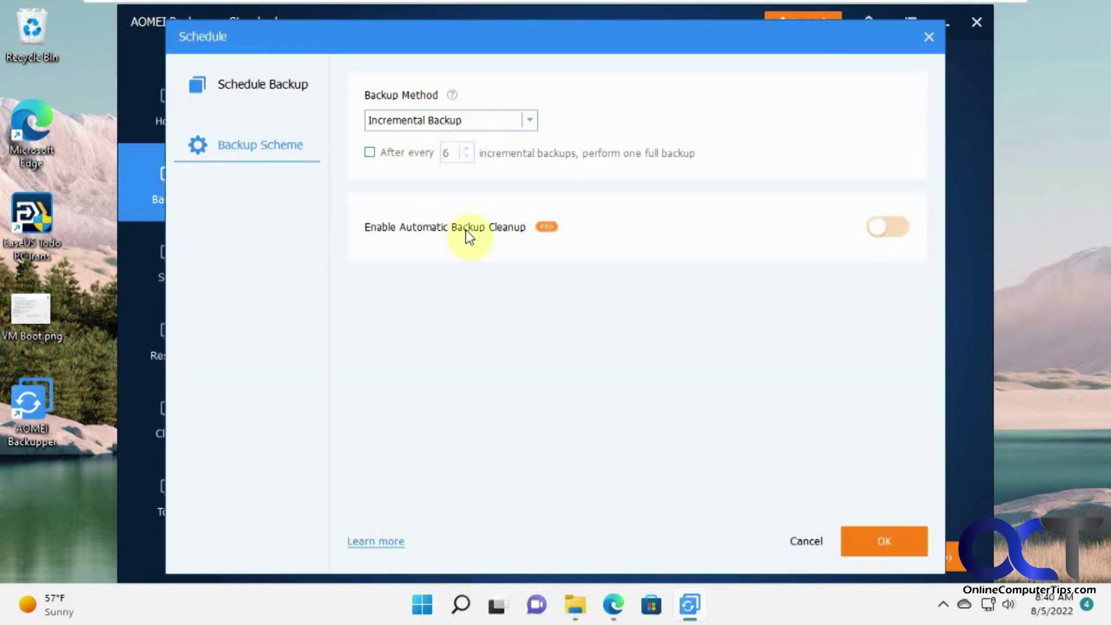
pyautogui.click(530, 120)
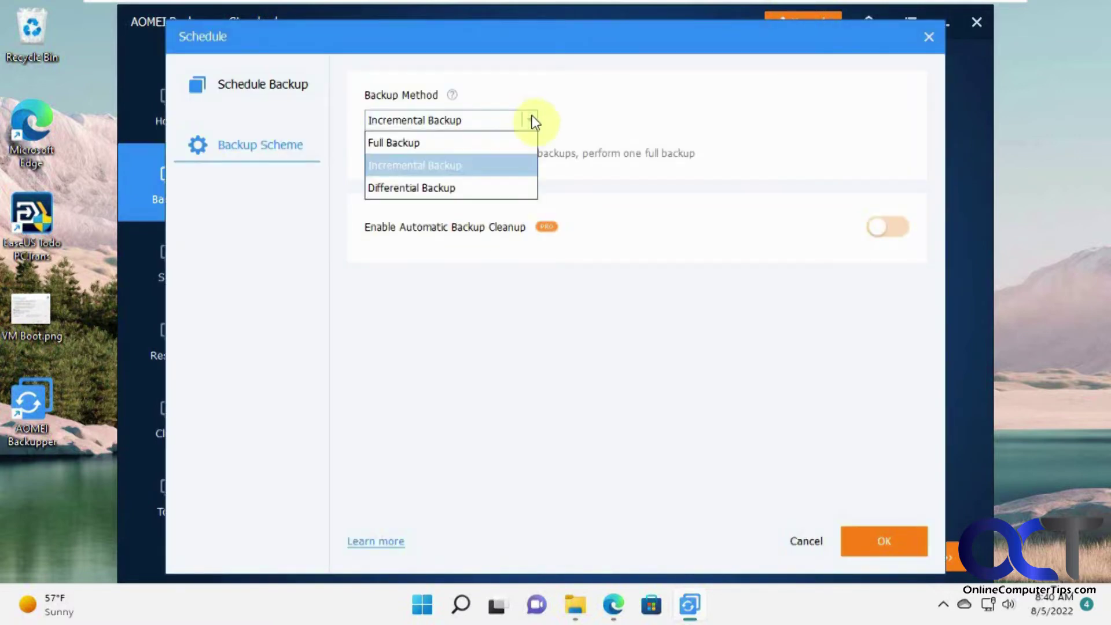
pyautogui.click(643, 106)
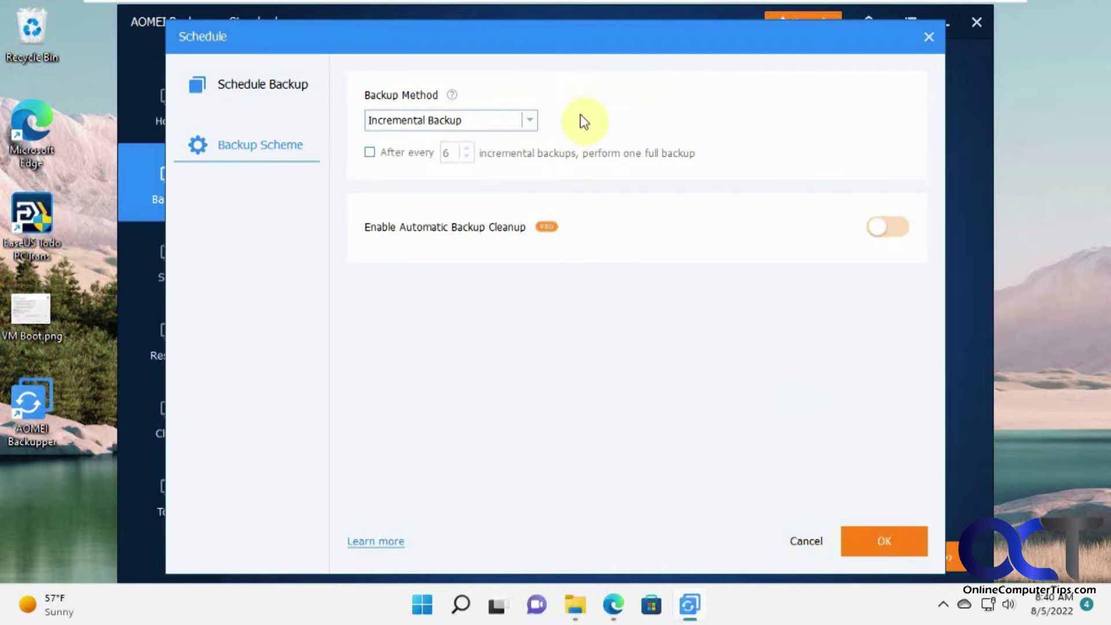
pyautogui.click(799, 543)
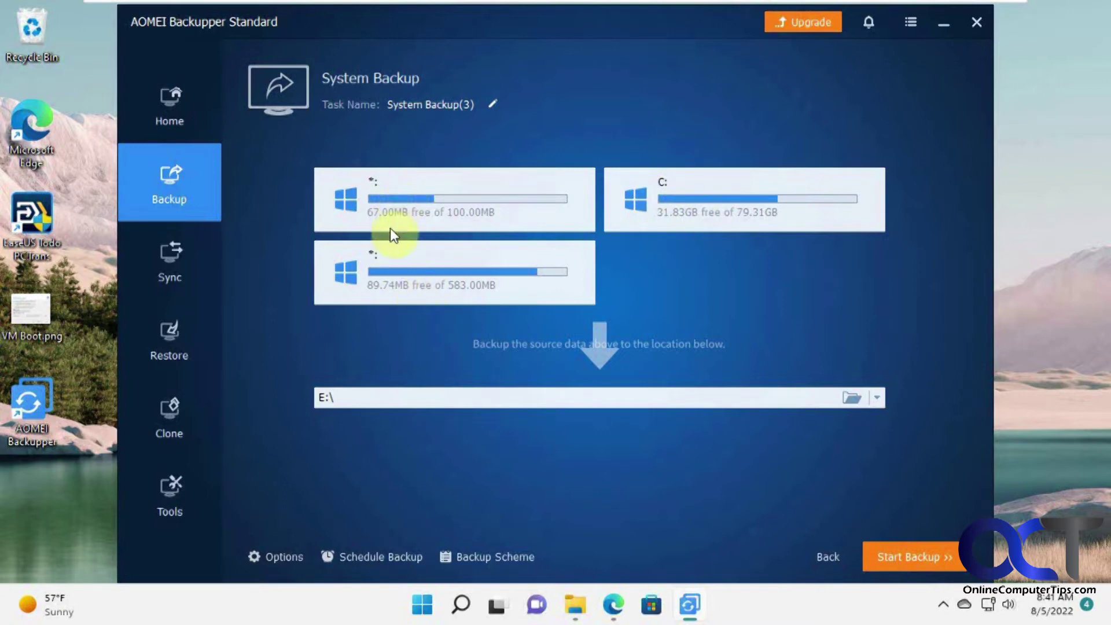
pyautogui.click(911, 556)
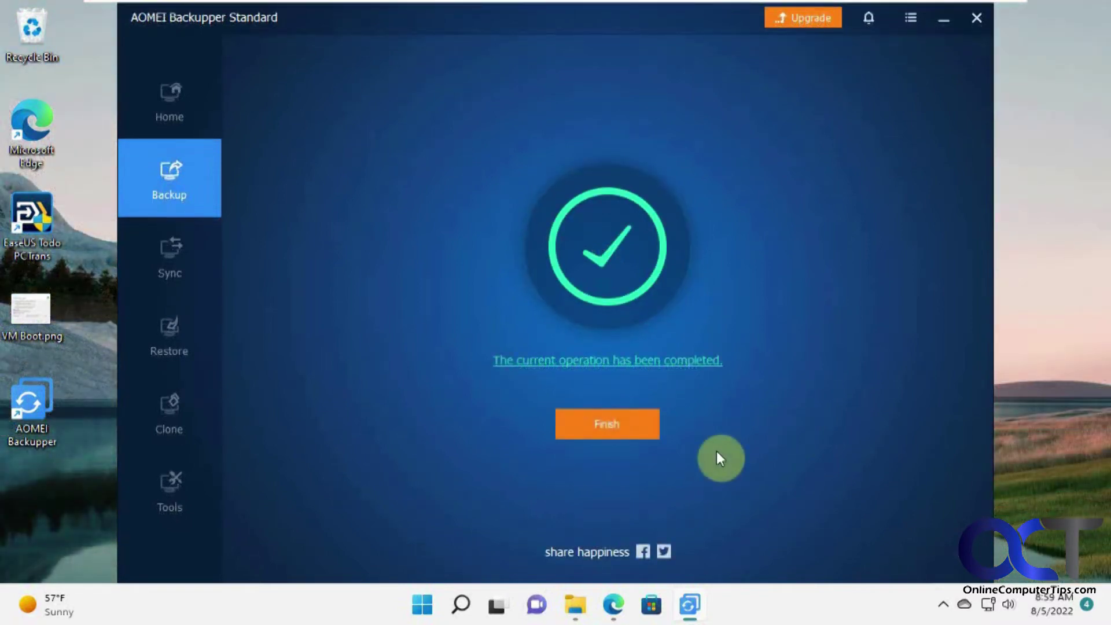
# Step: Finish the completed System Backup(3) job and minimize AOMEI Backupper to the desktop
pyautogui.click(617, 426)
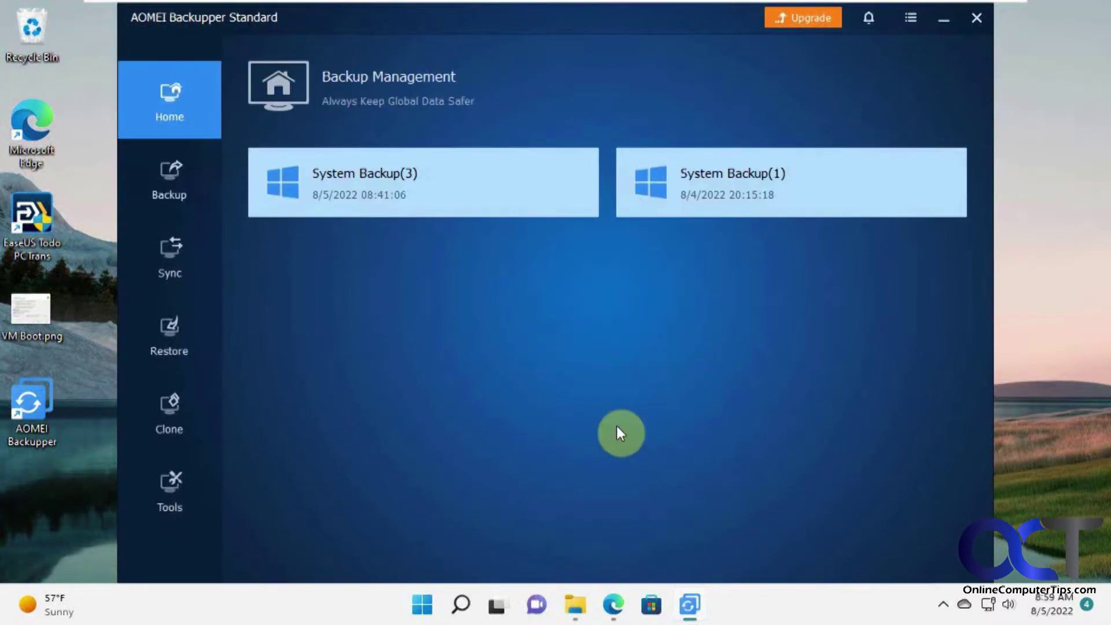
pyautogui.moveTo(476, 200)
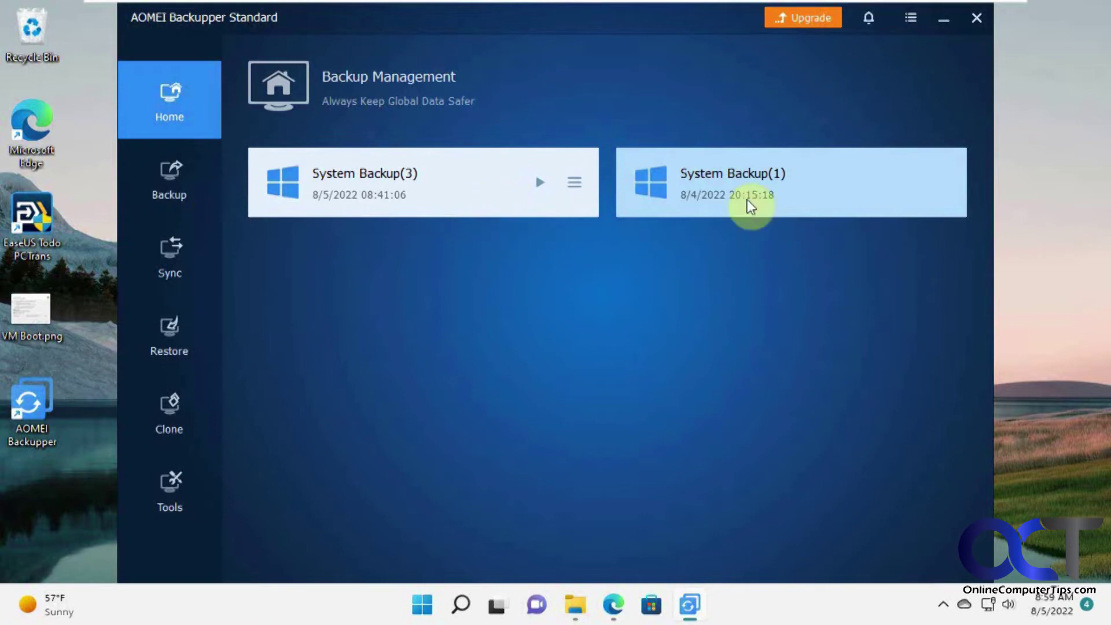
pyautogui.click(943, 22)
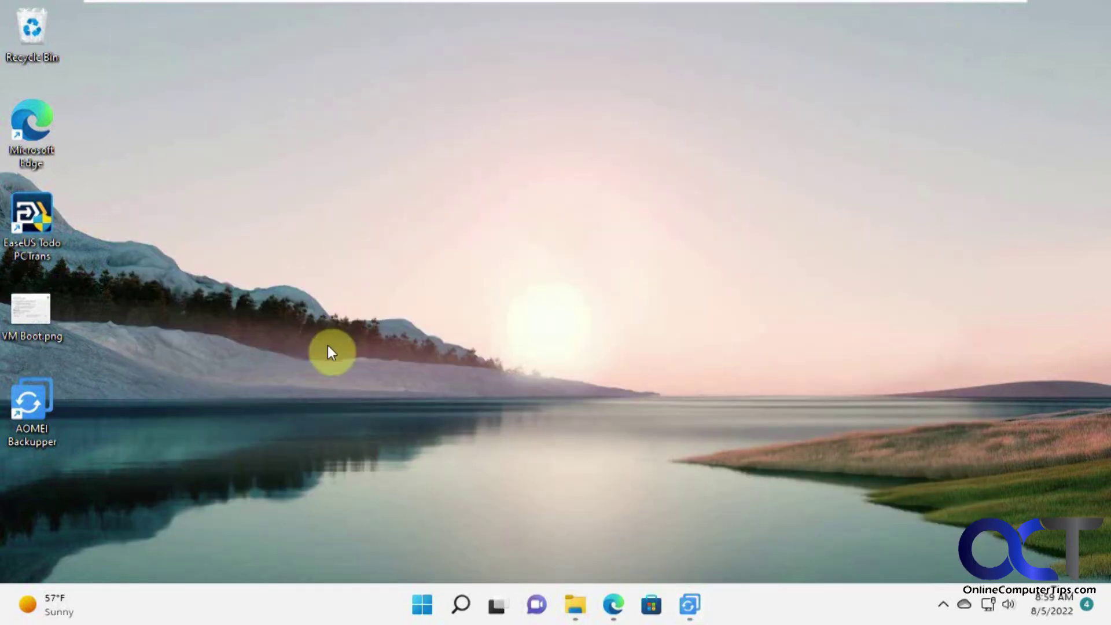
# Step: Delete the EaseUS, VM Boot.png and AOMEI desktop icons and unpin Microsoft Store
pyautogui.moveTo(154, 457); pyautogui.dragTo(6, 205)
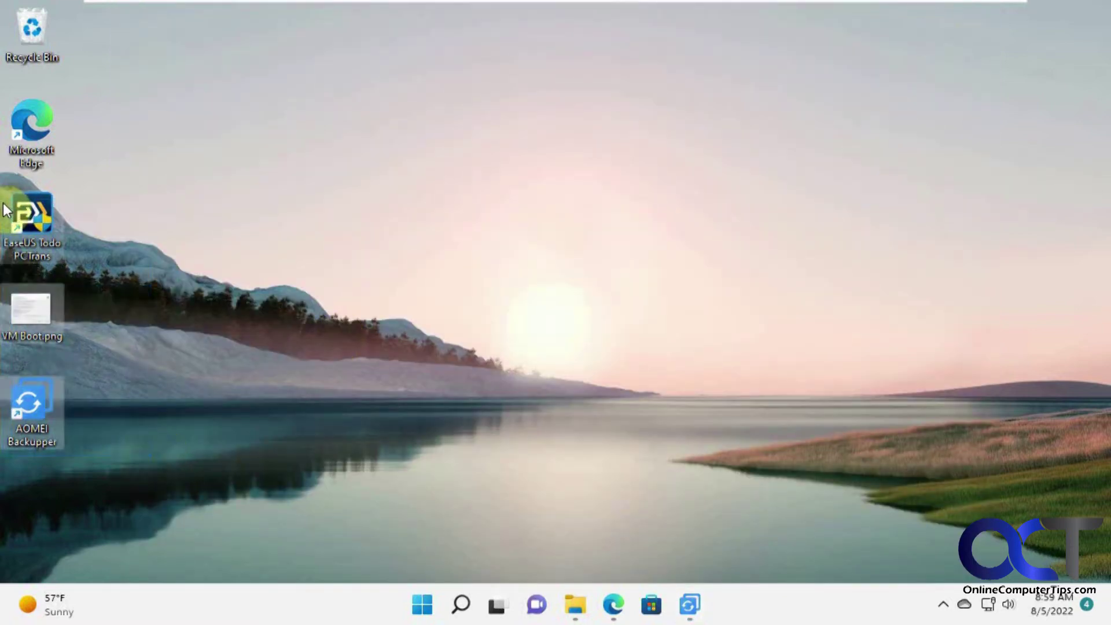
pyautogui.press('Delete')
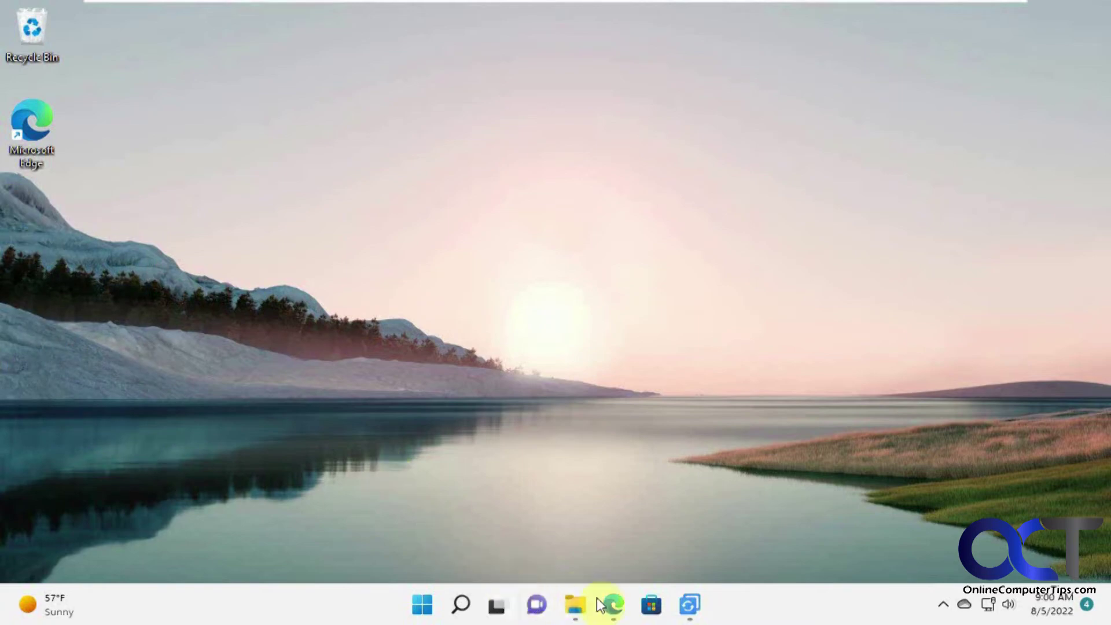
pyautogui.rightClick(652, 602)
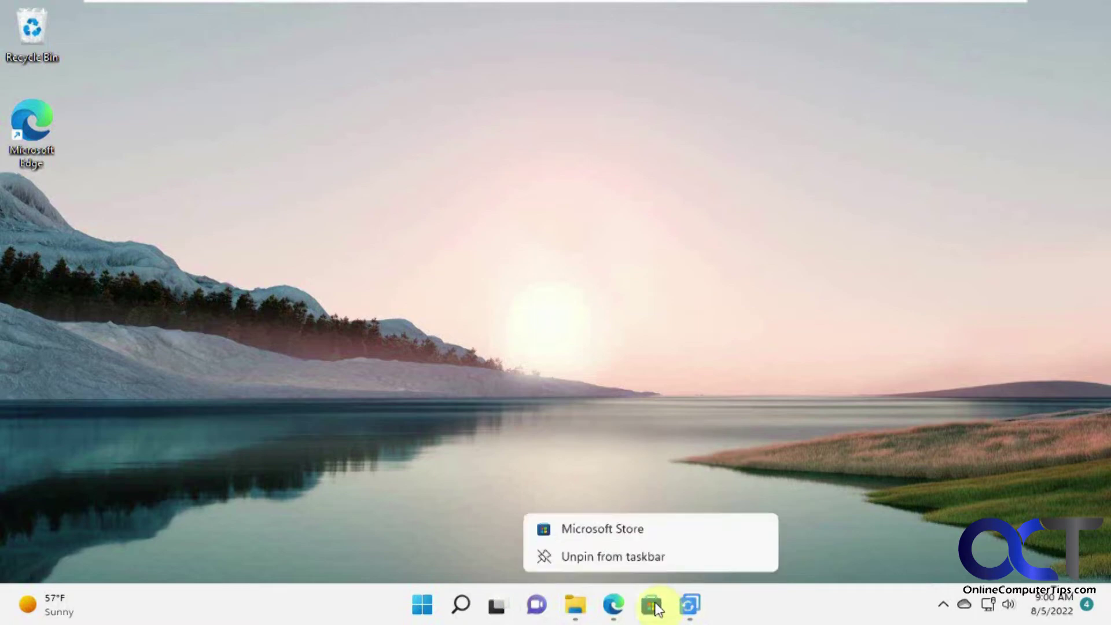
pyautogui.click(645, 567)
# Step: Close all File Explorer and Edge windows and unpin both from the taskbar
pyautogui.rightClick(596, 604)
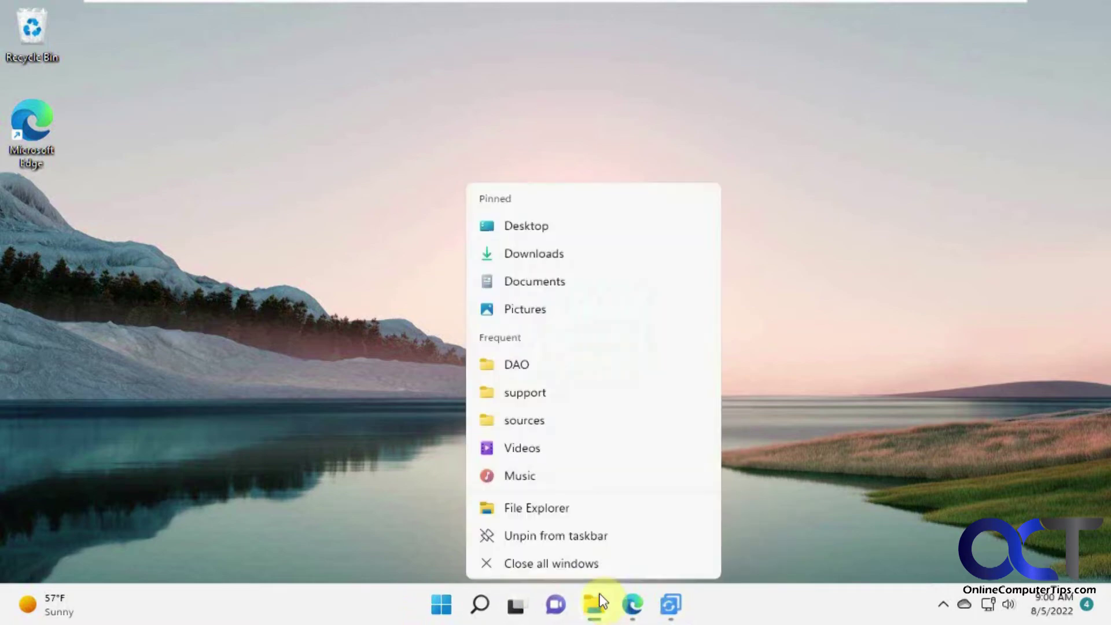
pyautogui.click(598, 555)
pyautogui.rightClick(603, 596)
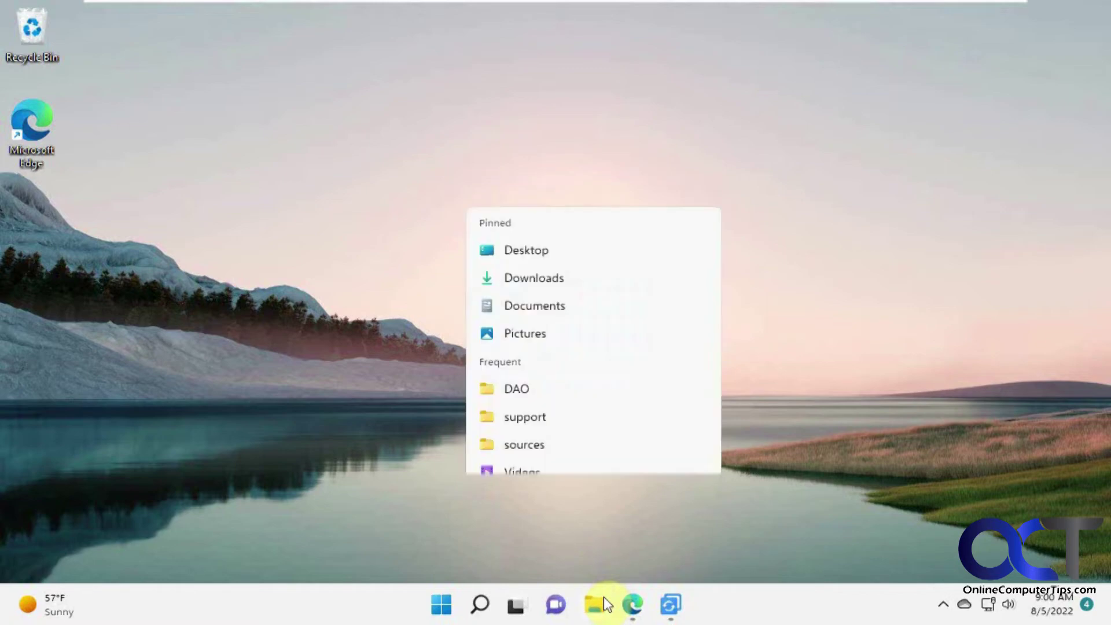
pyautogui.click(595, 558)
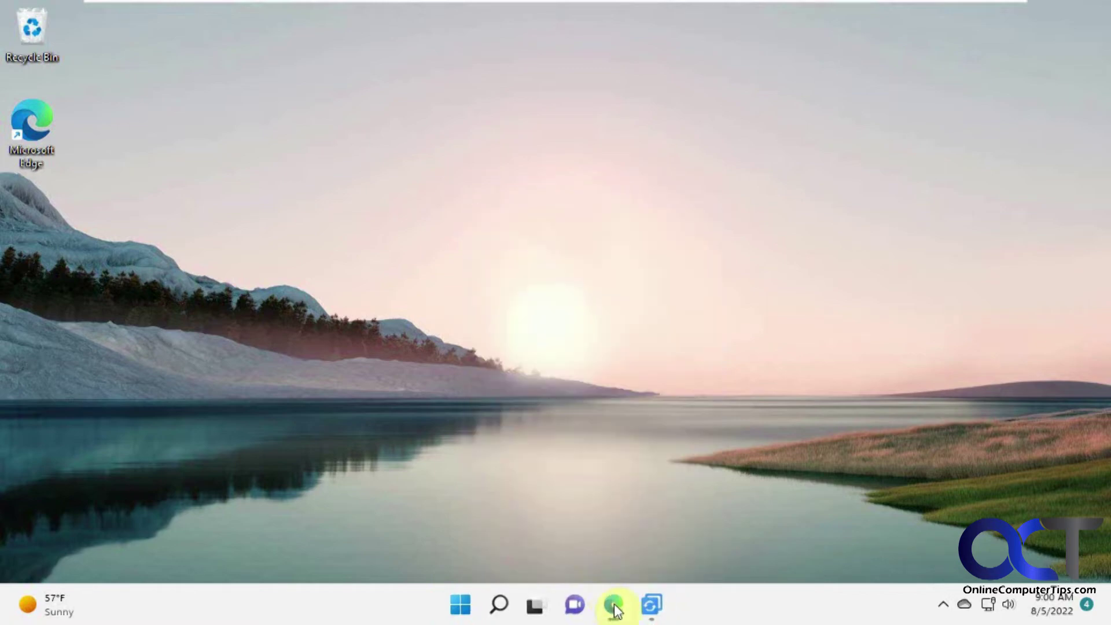
pyautogui.rightClick(614, 601)
pyautogui.click(612, 559)
pyautogui.rightClick(613, 602)
pyautogui.click(613, 559)
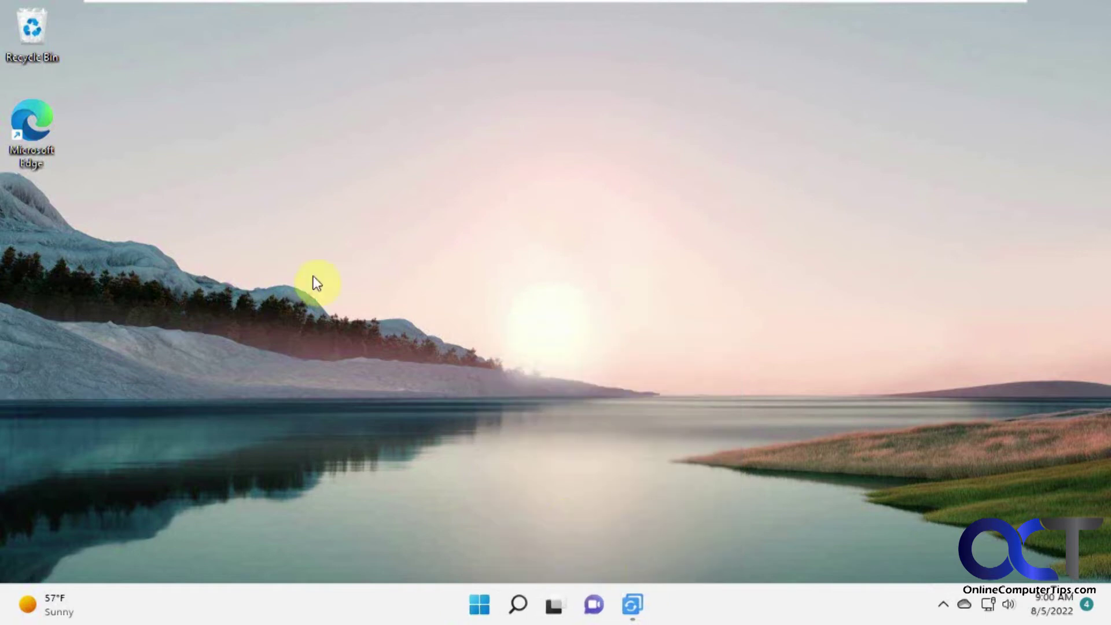
# Step: Create New Bitmap image.bmp on the desktop, move it to the left column, and open Personalization
pyautogui.rightClick(232, 251)
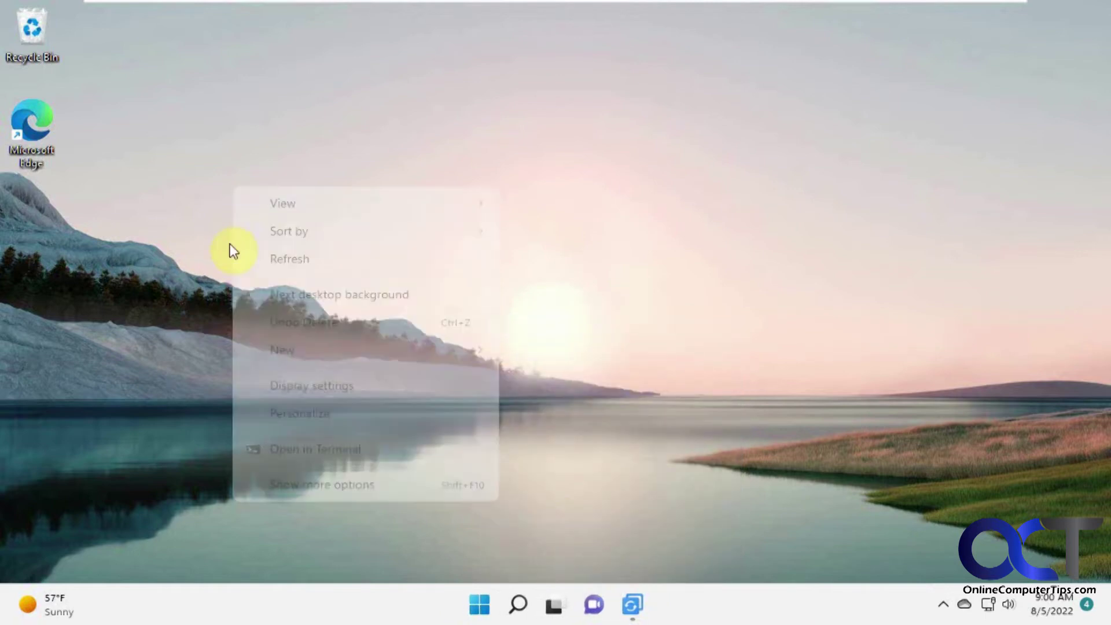
pyautogui.moveTo(488, 353)
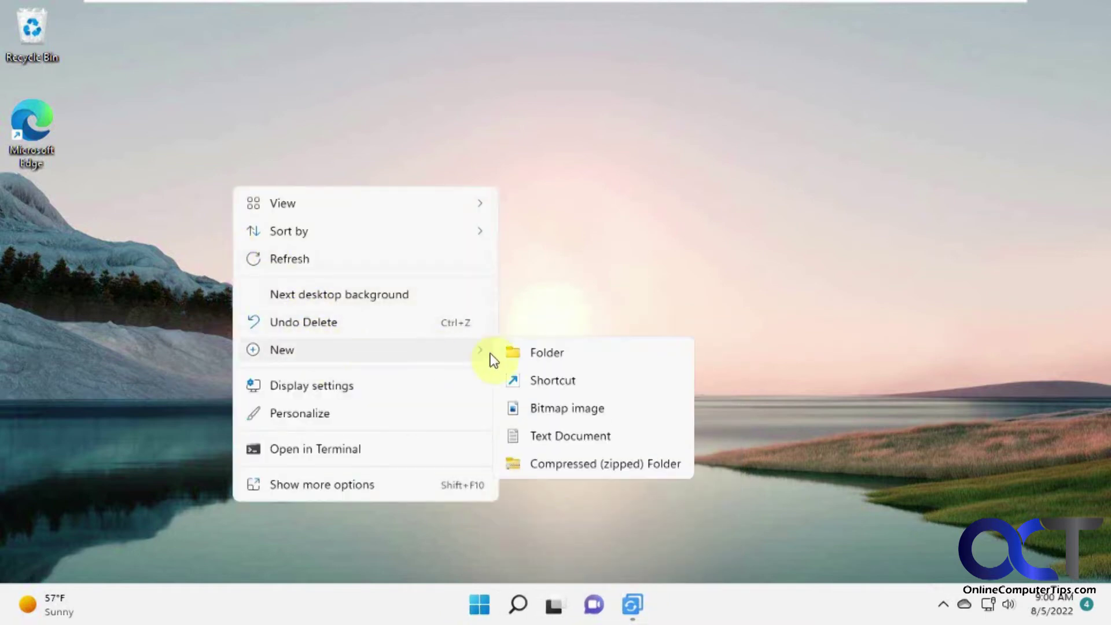
pyautogui.click(576, 412)
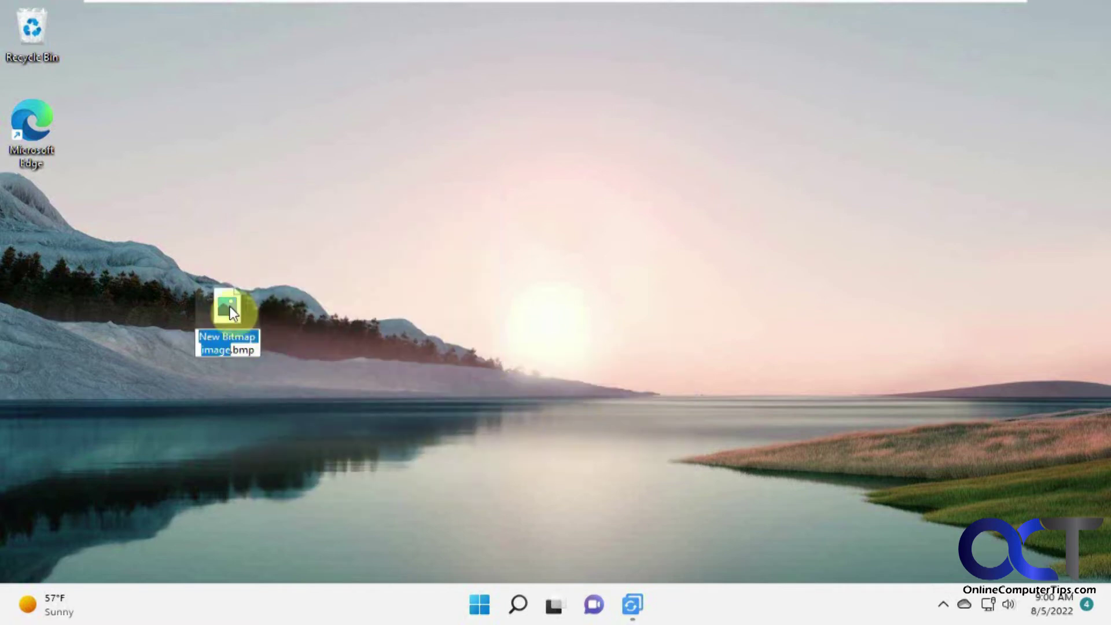
pyautogui.press('Return')
pyautogui.moveTo(228, 311); pyautogui.dragTo(34, 215)
pyautogui.rightClick(361, 263)
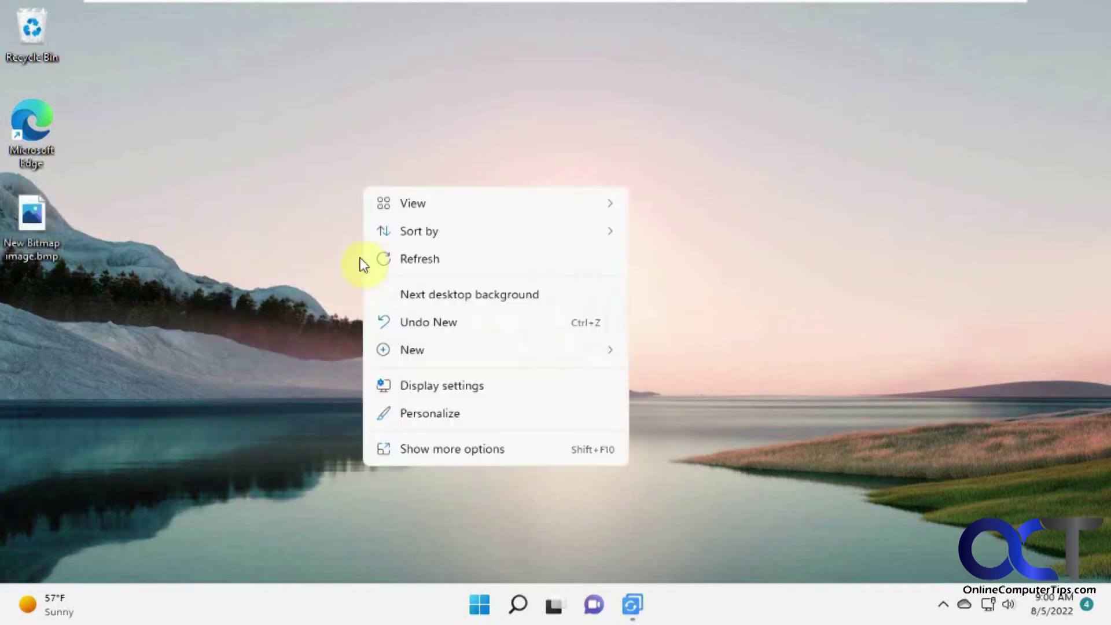
pyautogui.click(448, 413)
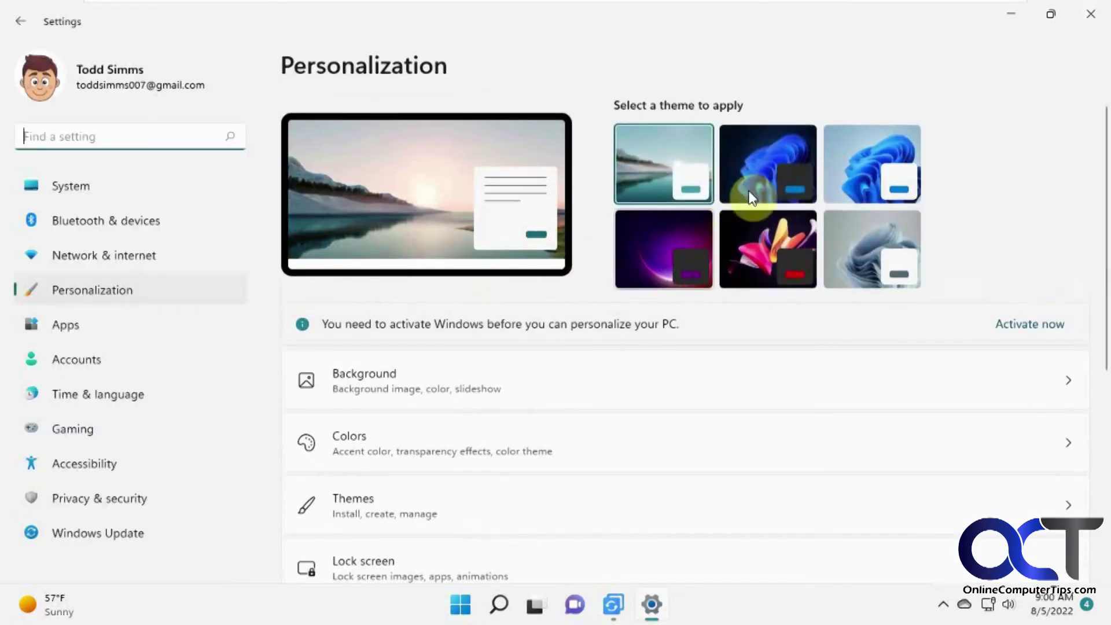
# Step: Apply the Glow theme, close Settings, and bring AOMEI Backupper back up
pyautogui.click(682, 255)
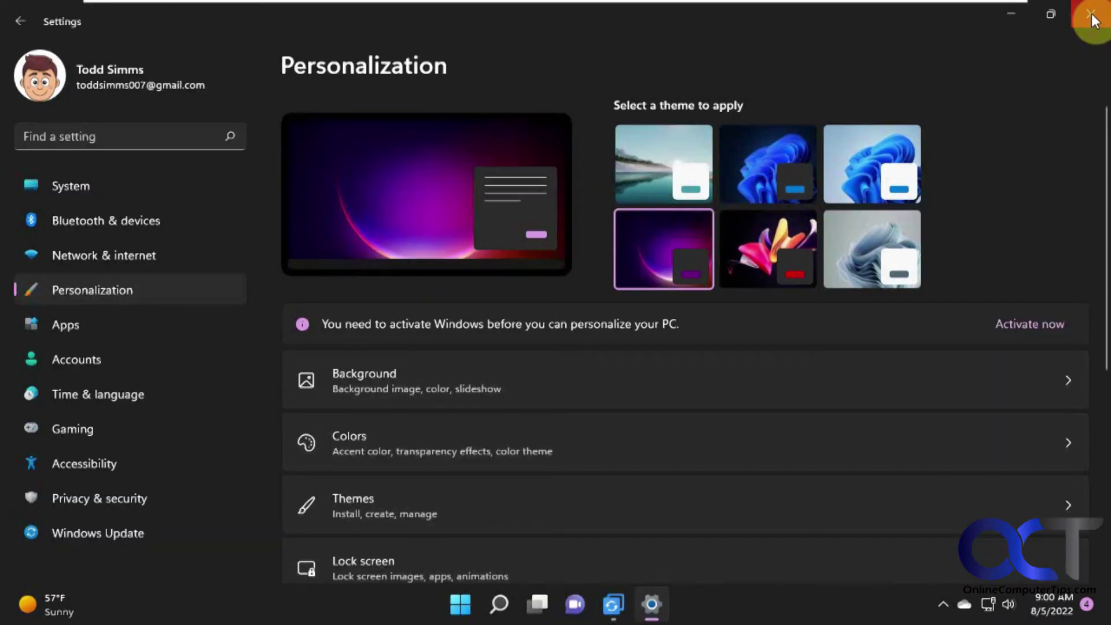
pyautogui.click(1092, 16)
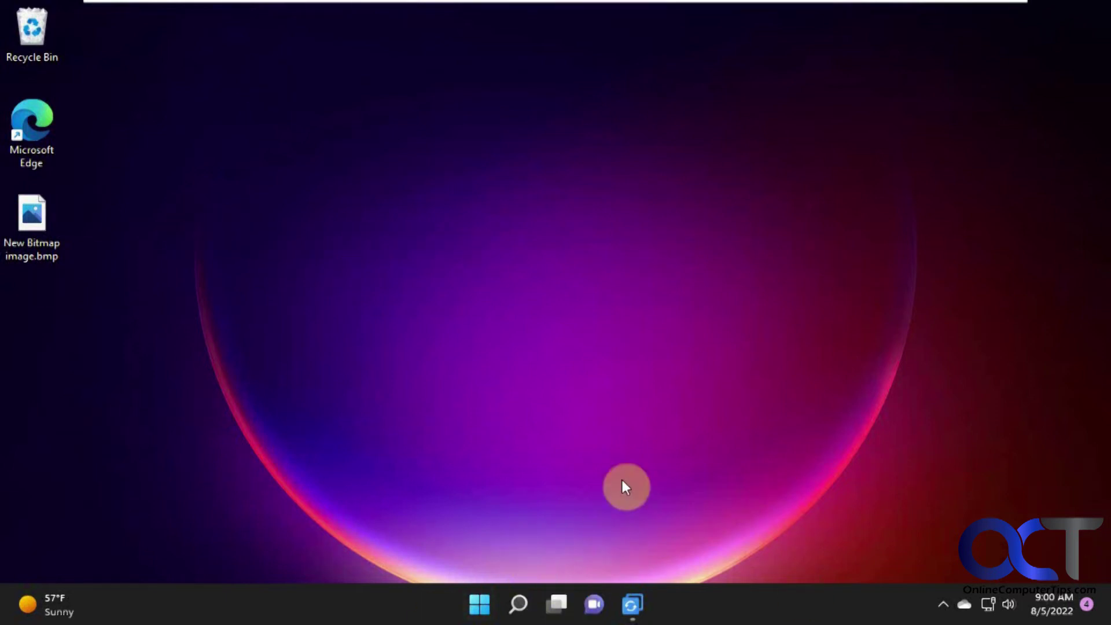
pyautogui.click(633, 603)
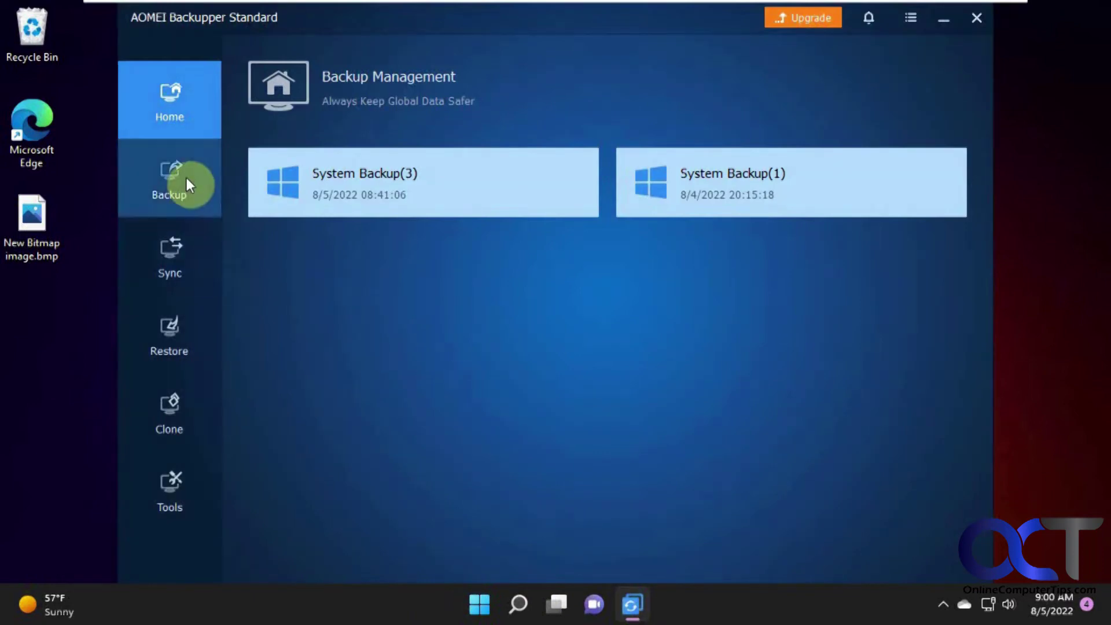
# Step: Via Restore > Select Image File, find System Backup(3) on Backup (E:), then cancel
pyautogui.click(183, 321)
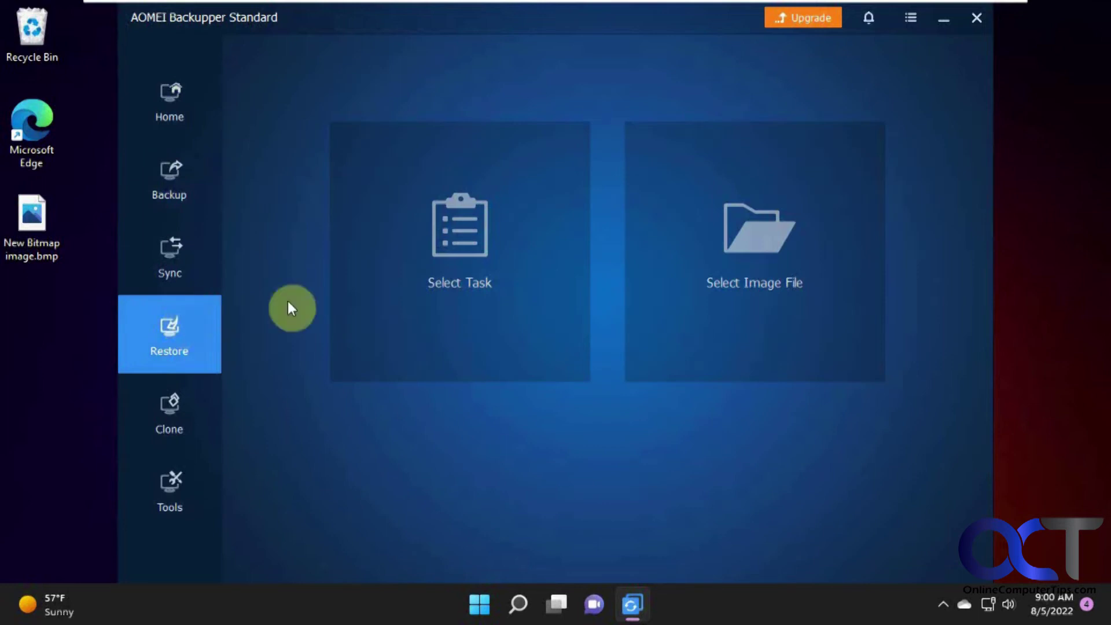
pyautogui.click(539, 259)
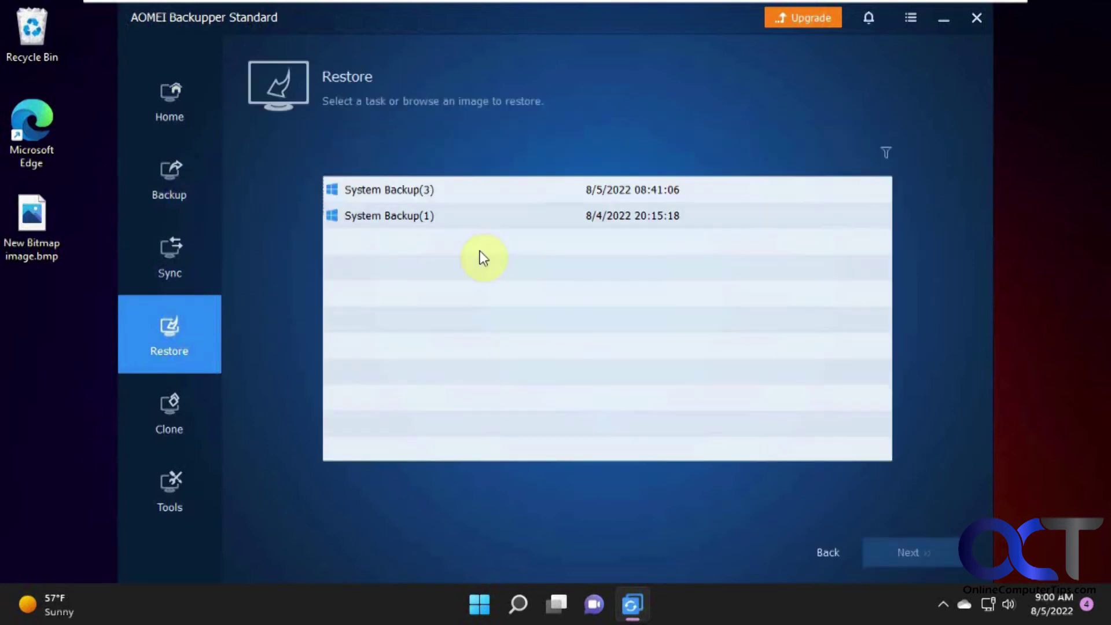
pyautogui.click(190, 319)
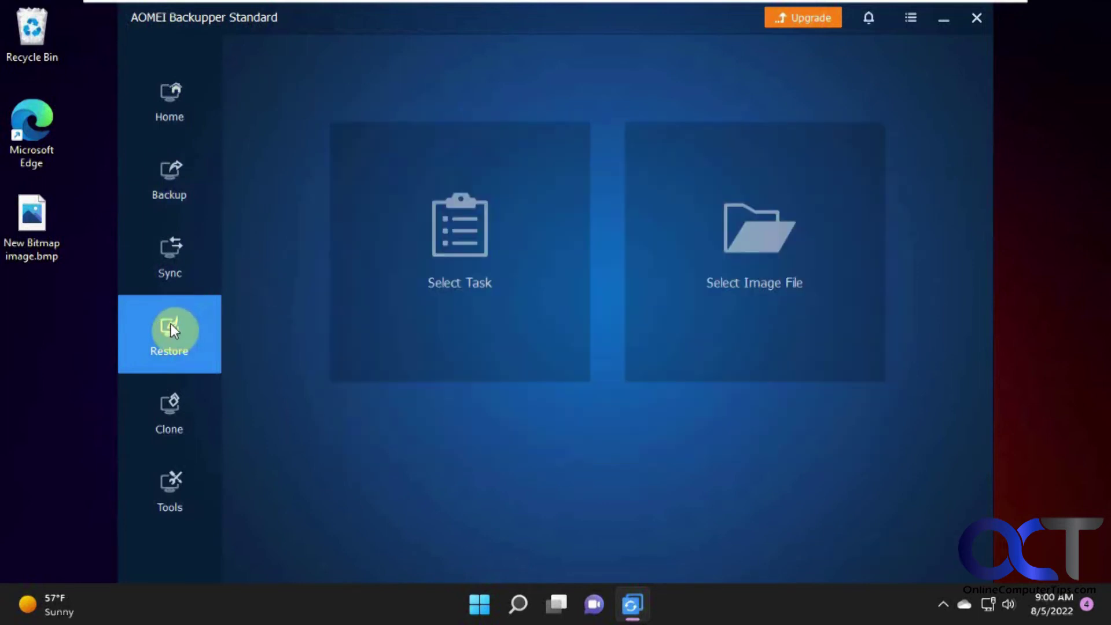
pyautogui.click(728, 265)
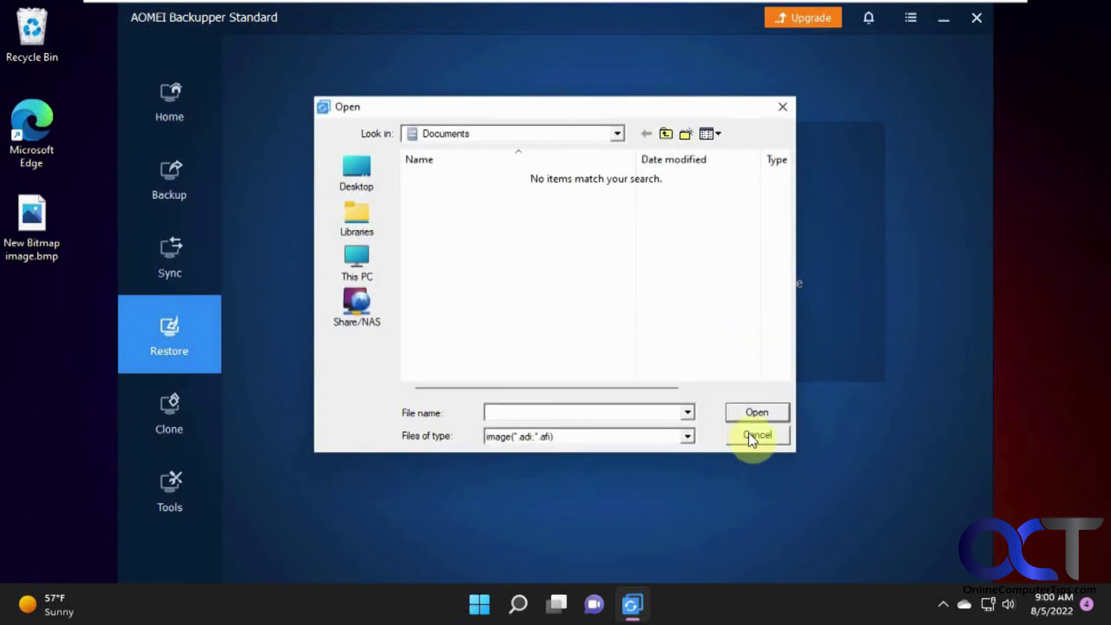
pyautogui.click(618, 139)
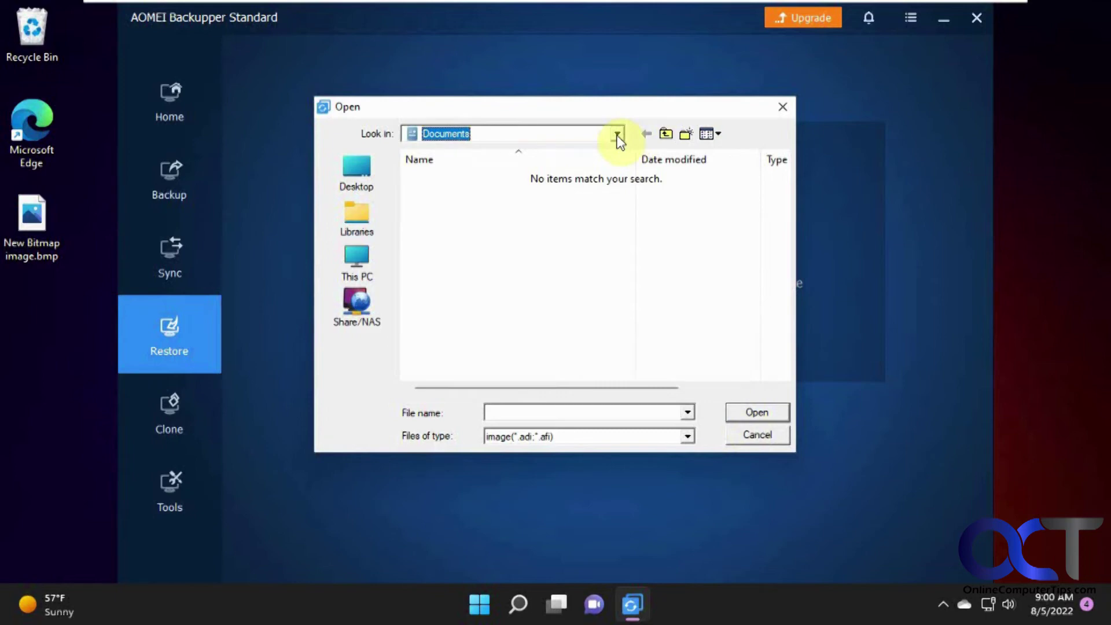
pyautogui.click(618, 139)
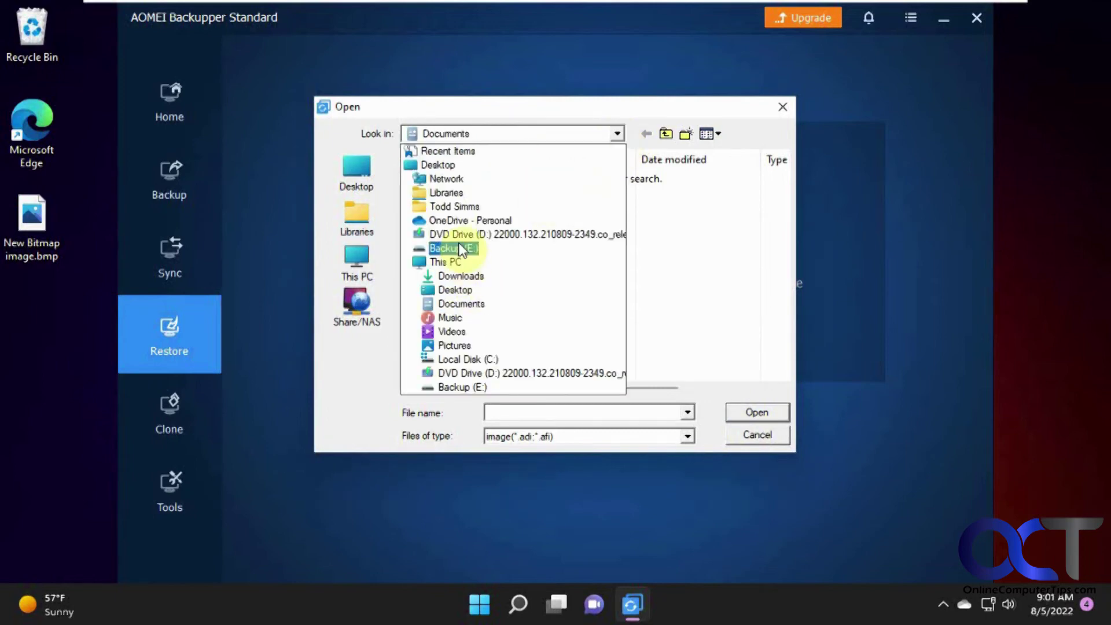
pyautogui.click(461, 249)
pyautogui.doubleClick(478, 195)
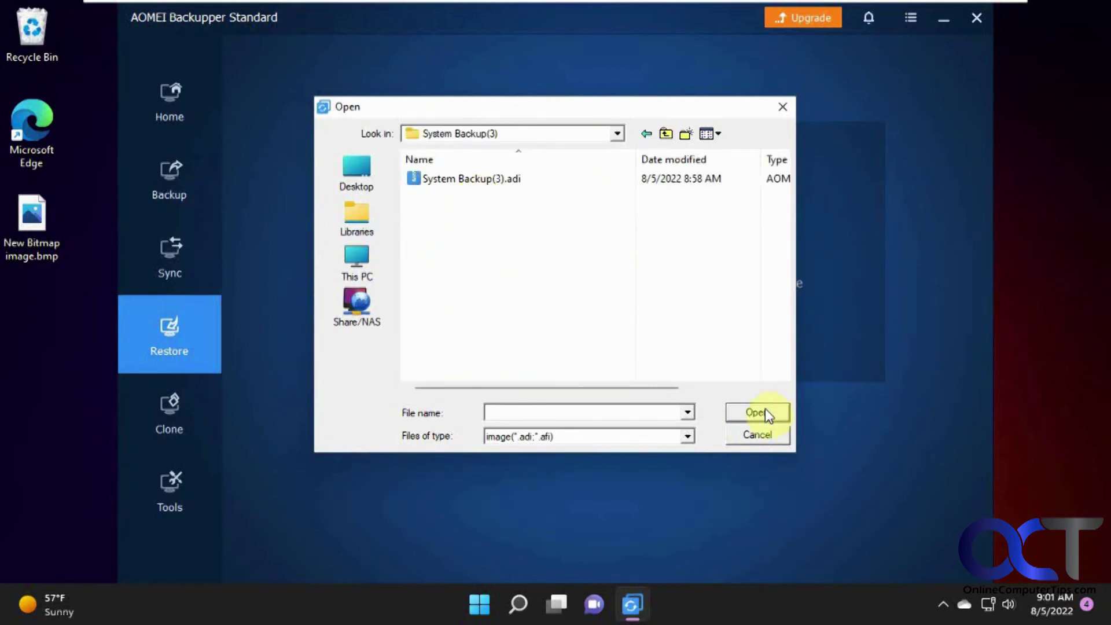
pyautogui.click(744, 429)
# Step: From the home page, restore System Backup(3) using 'Restore this system backup' and start the restore
pyautogui.click(183, 104)
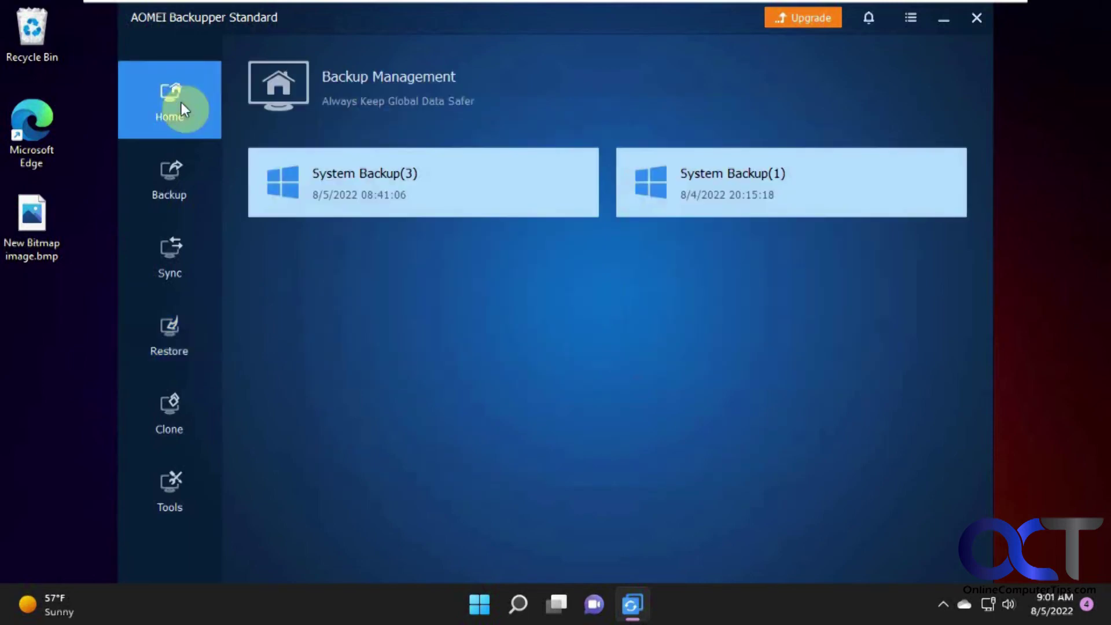
pyautogui.click(576, 183)
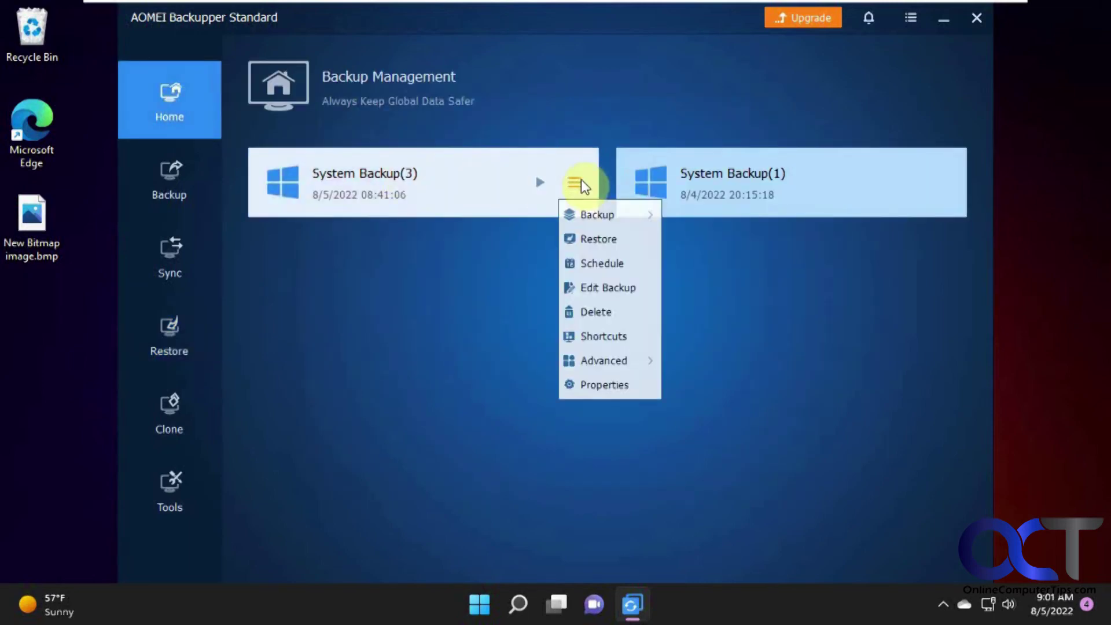
pyautogui.click(595, 239)
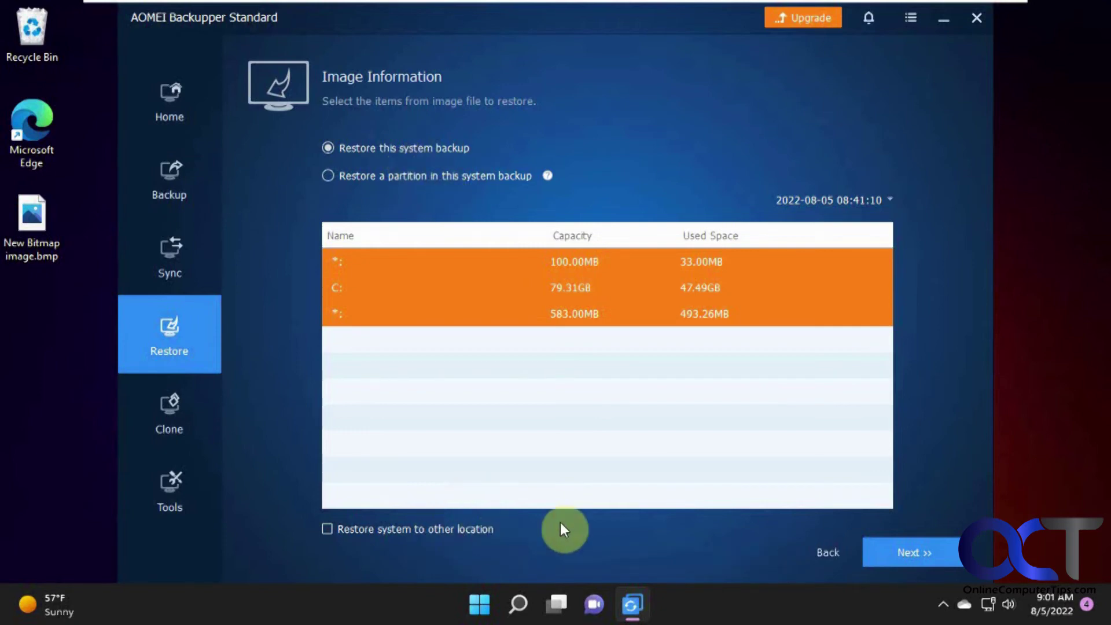
pyautogui.click(914, 547)
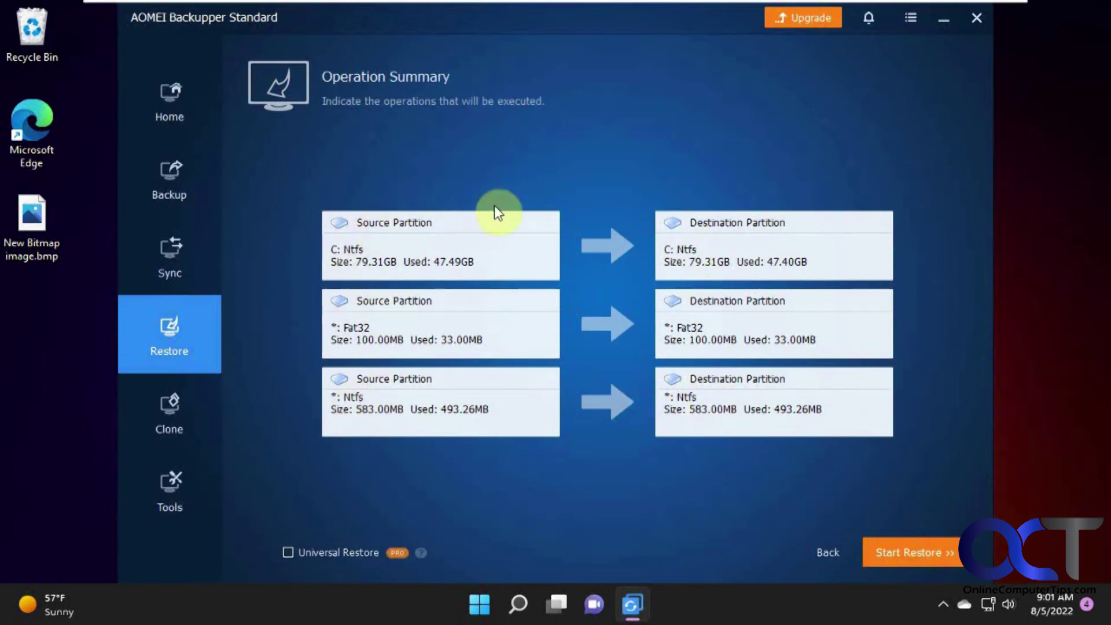
pyautogui.click(917, 556)
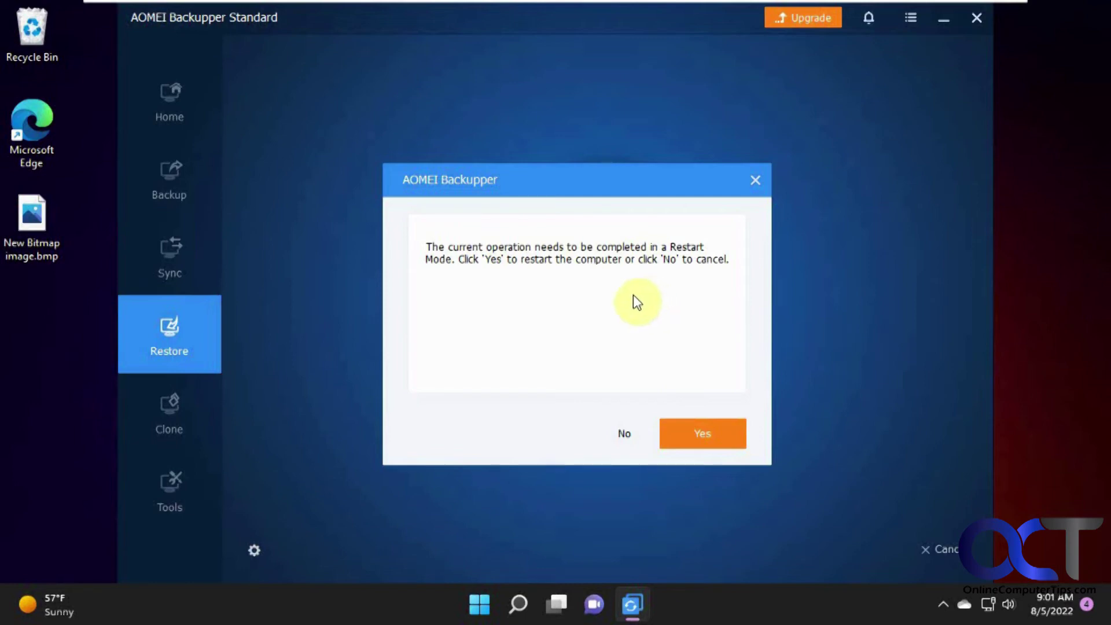
# Step: Accept the restart so the restore completes in Restart Mode and Windows reboots
pyautogui.click(707, 434)
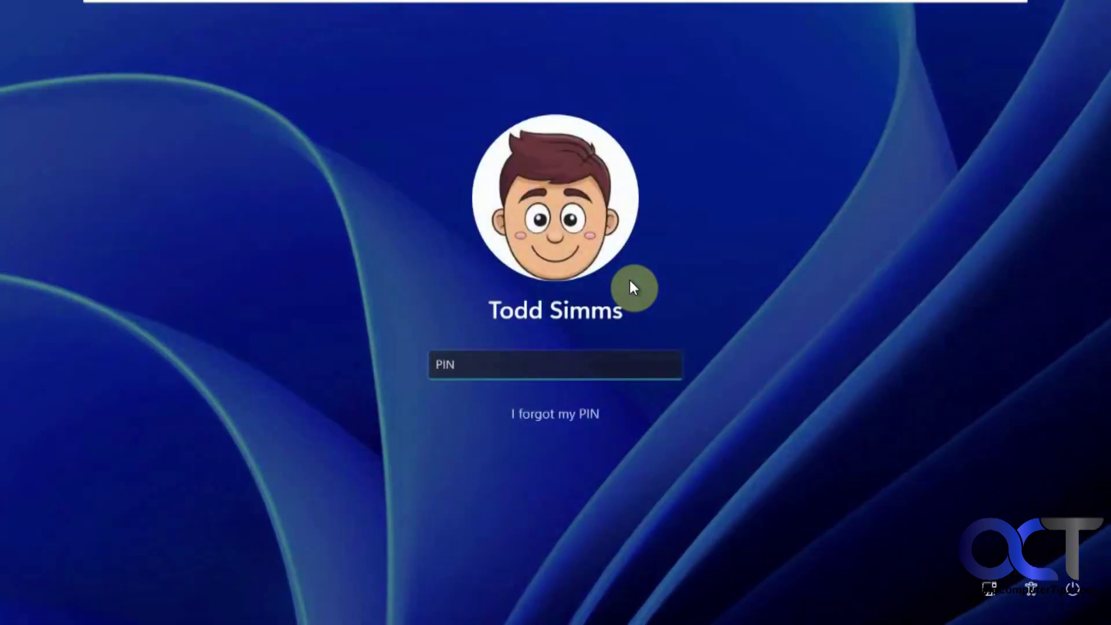
# Step: Enter the account PIN at the Windows sign-in screen
pyautogui.write('1234')
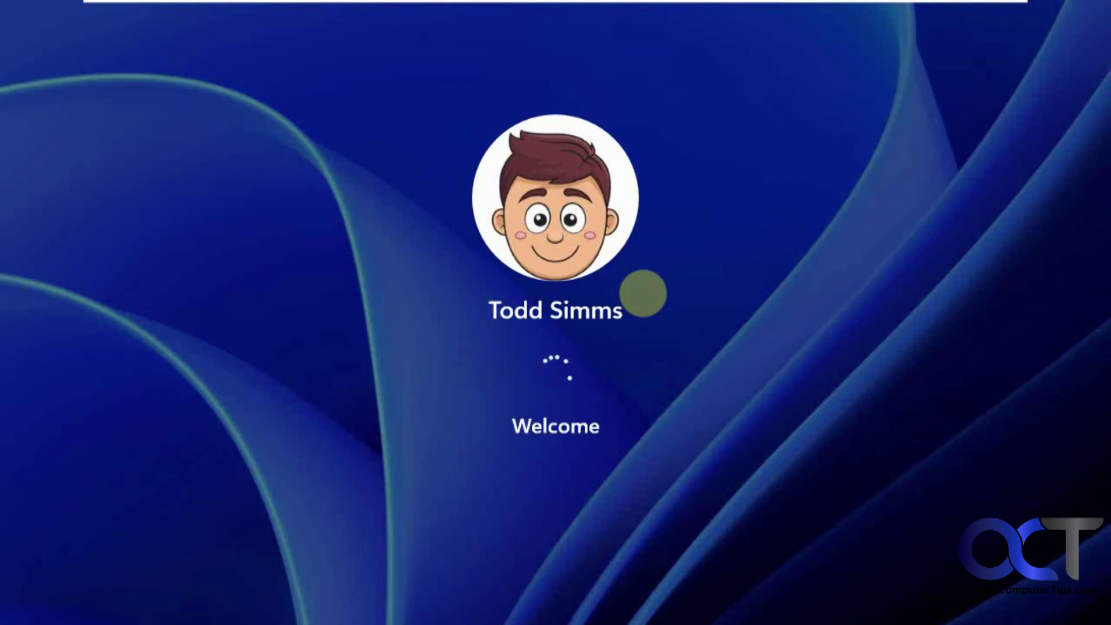